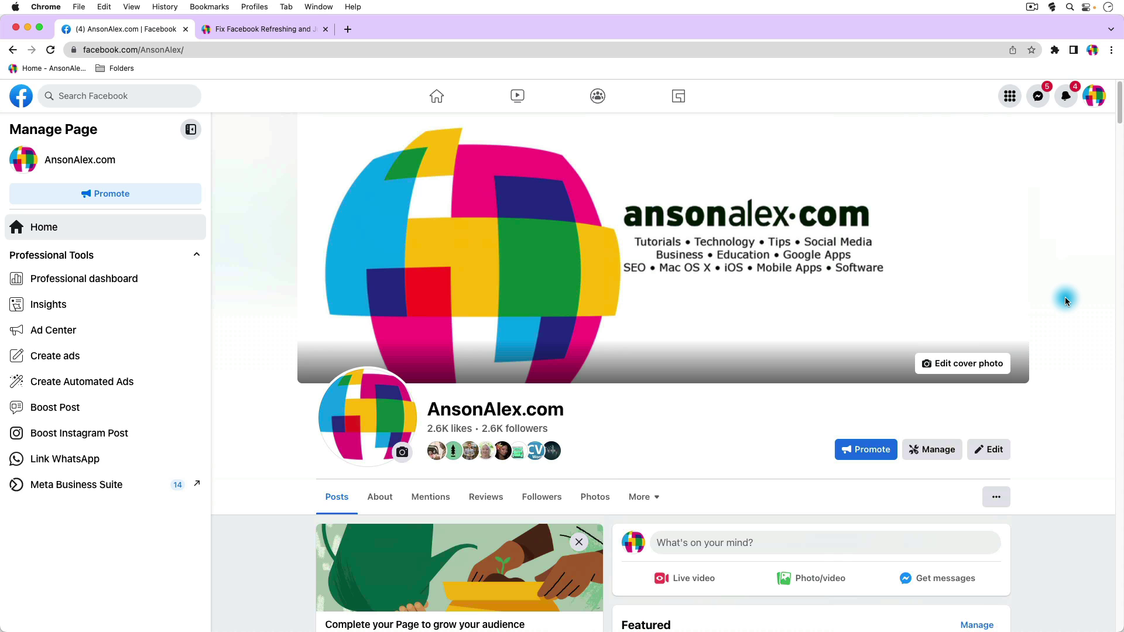
Step: Switch to the 'Fix Facebook Refreshing' article and scroll to its smooth-scrolling steps
scroll(1066, 300, "down", 5)
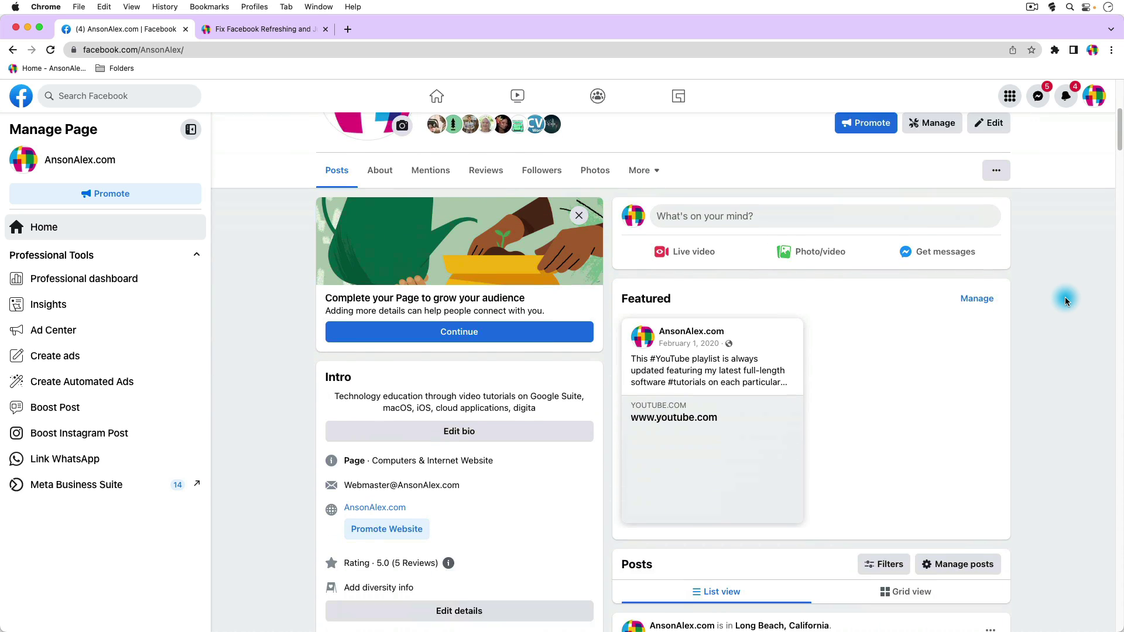
scroll(1065, 300, "down", 3)
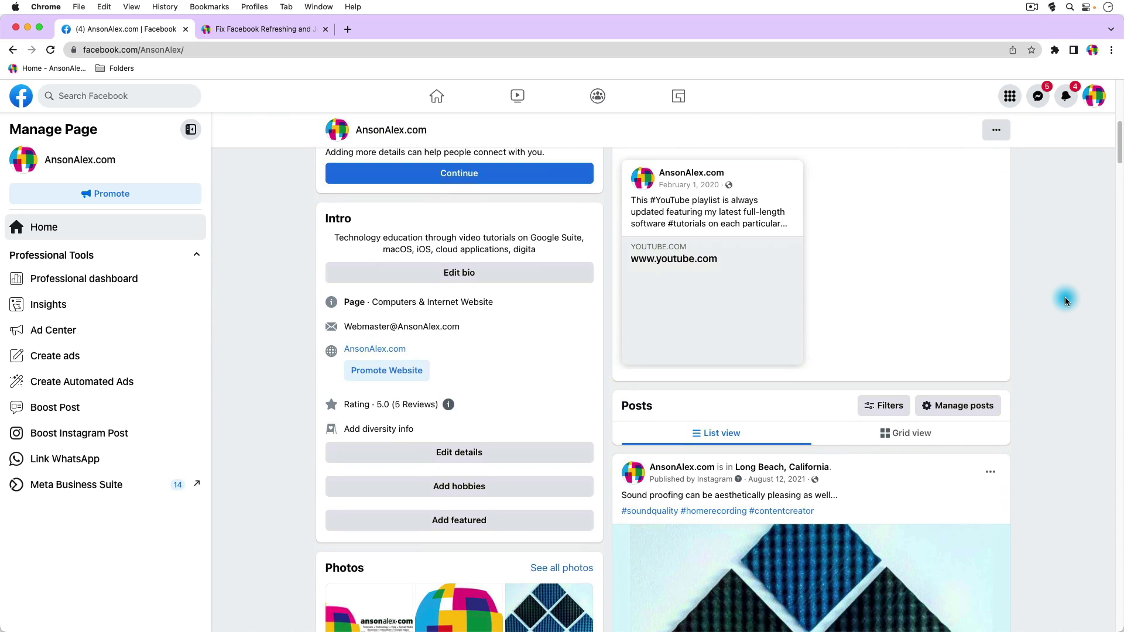
scroll(1065, 300, "down", 5)
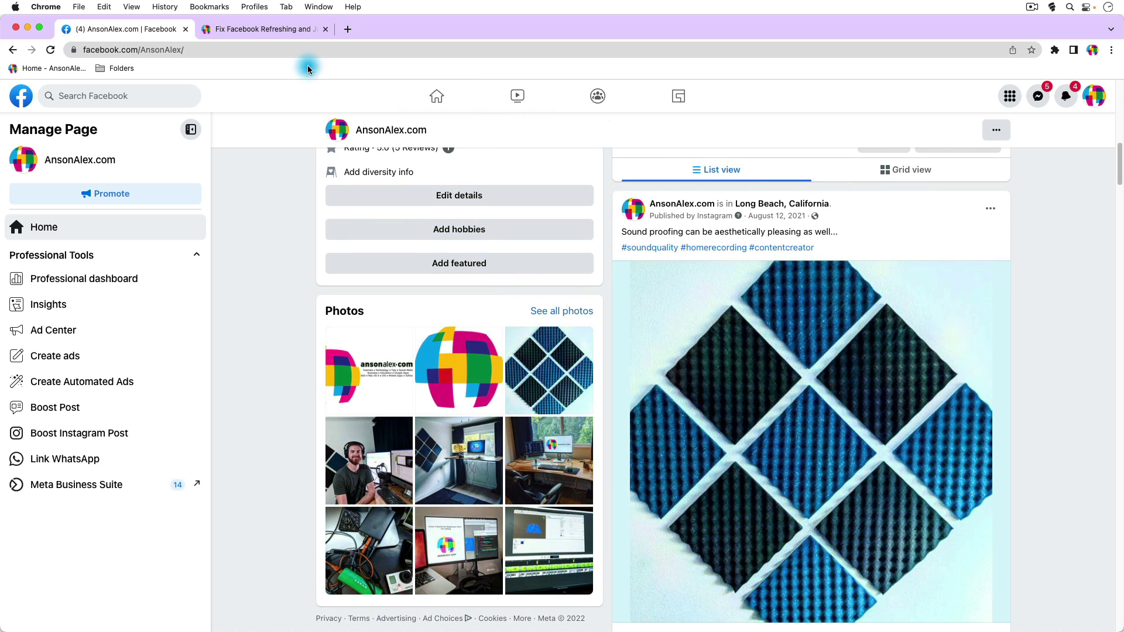
left_click(270, 37)
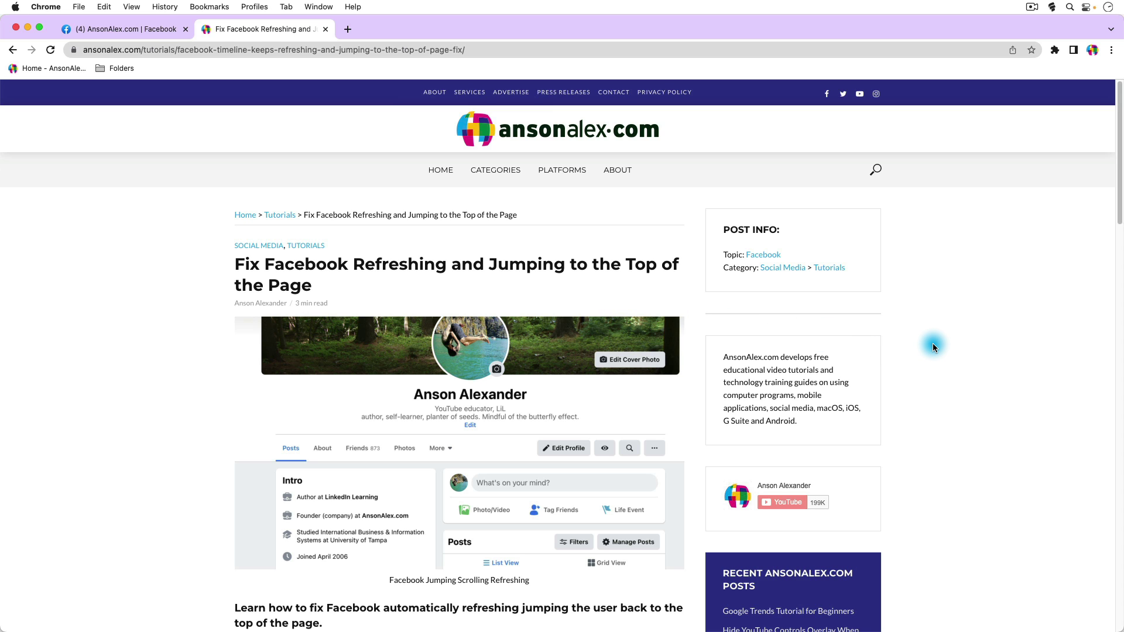
scroll(934, 347, "down", 1)
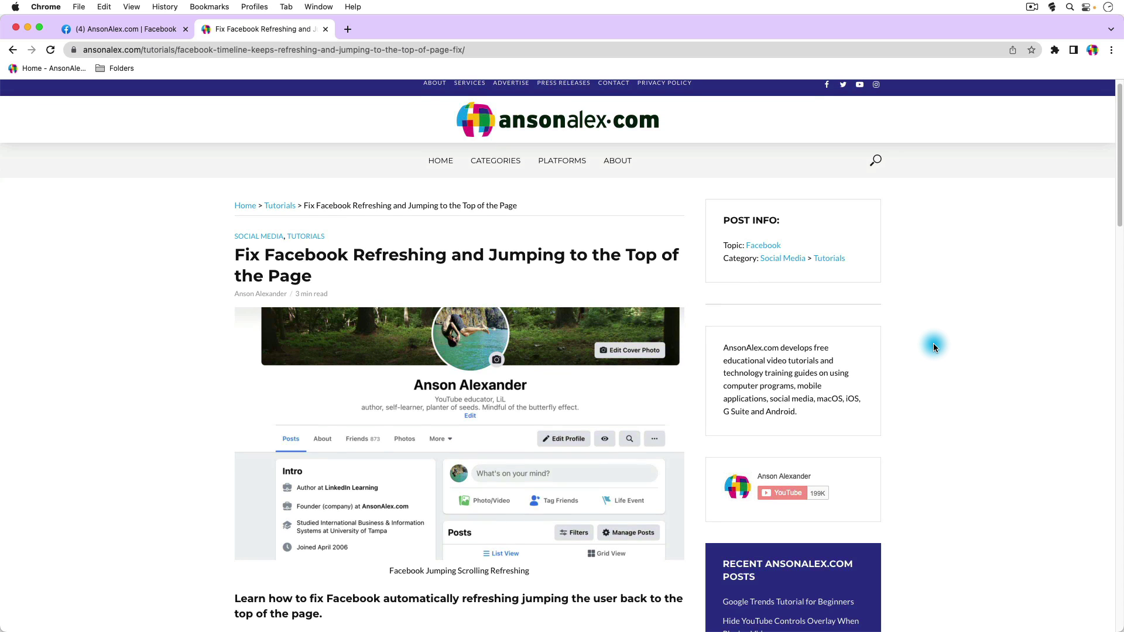
scroll(934, 347, "down", 7)
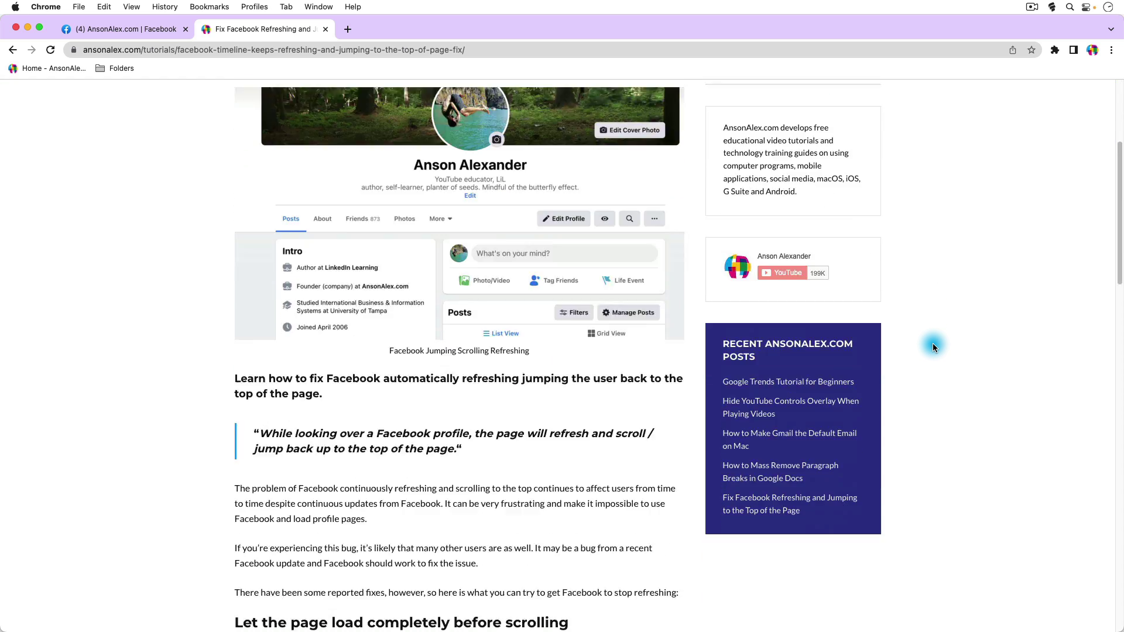
scroll(934, 346, "down", 7)
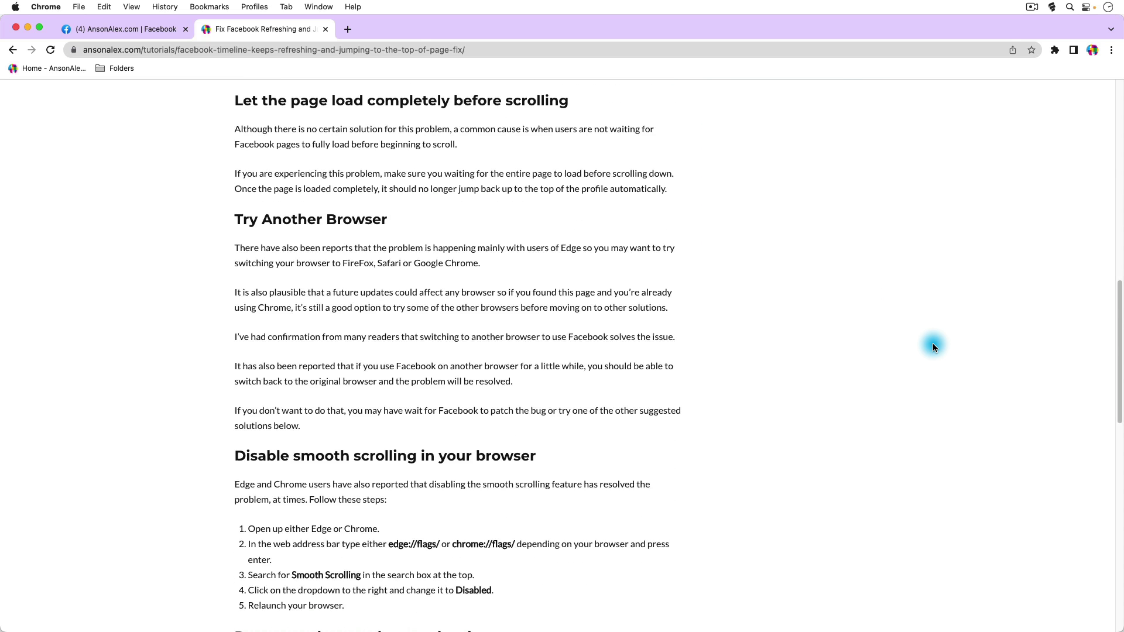
scroll(934, 346, "down", 4)
scroll(934, 347, "up", 2)
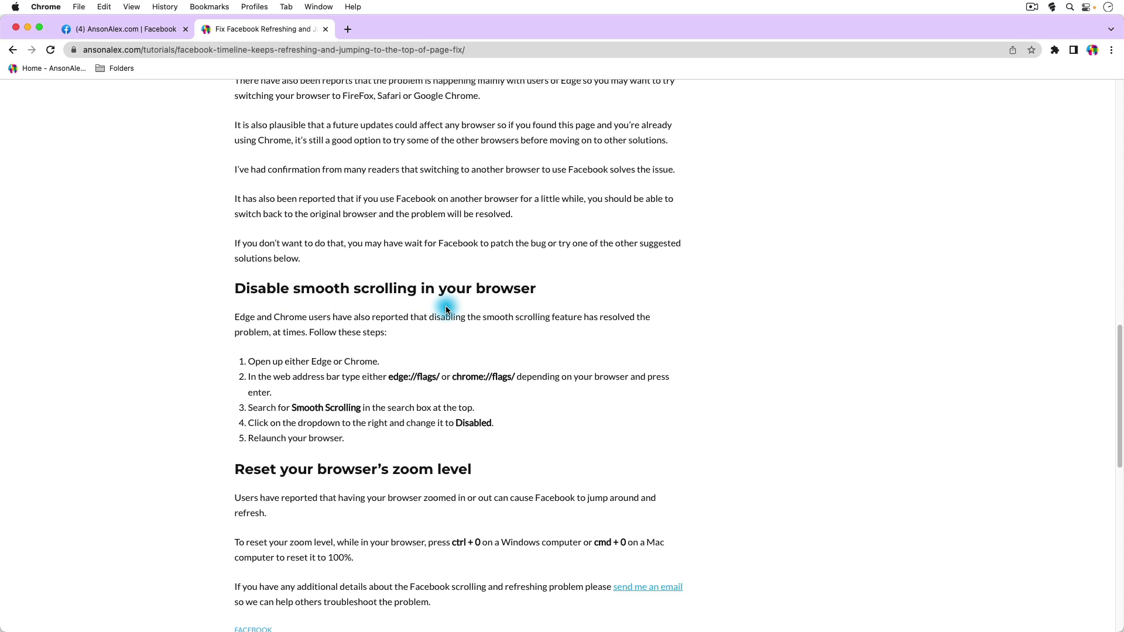
Step: Copy the chrome://flags/ address from the article's steps
left_click_drag(453, 377, 515, 380)
right_click(514, 380)
left_click(517, 398)
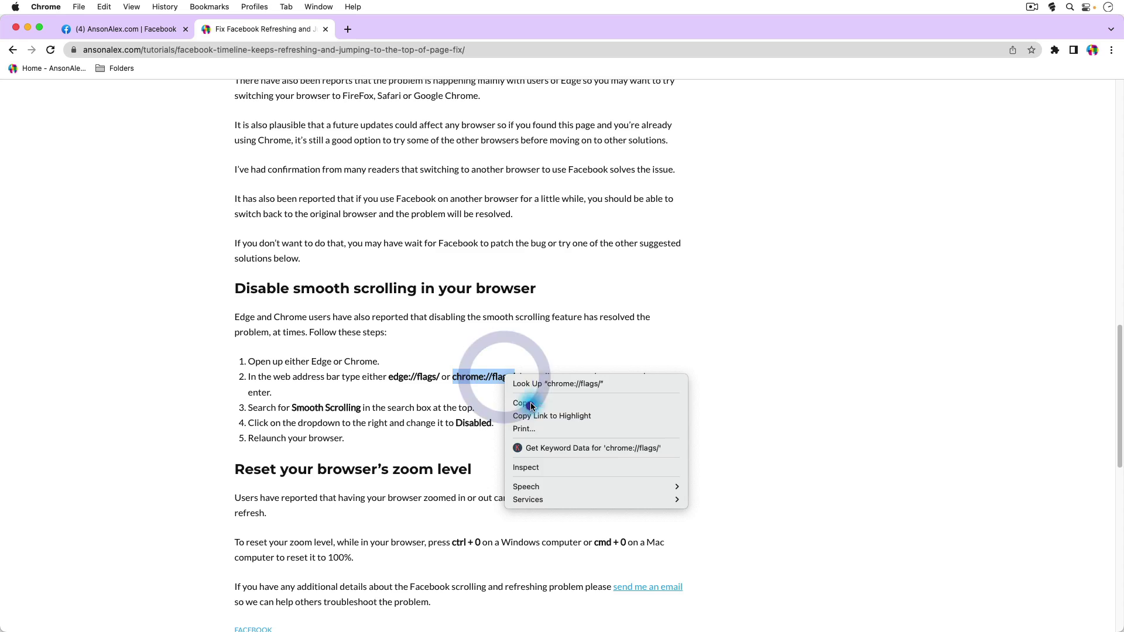
left_click(823, 377)
scroll(691, 393, "up", 15)
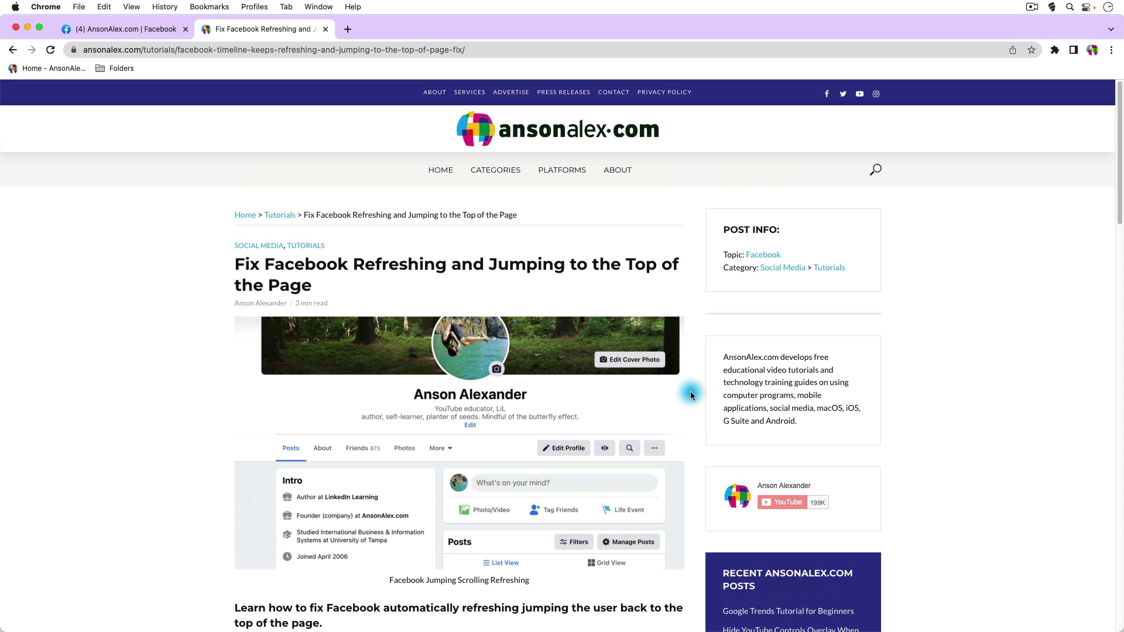
left_click(348, 29)
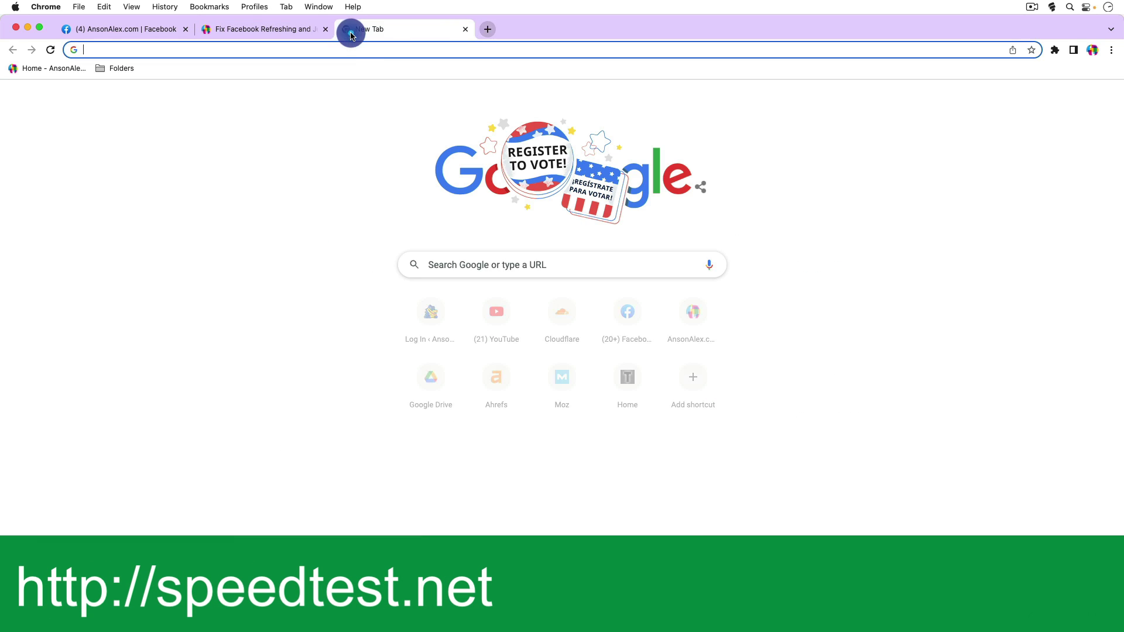
type("speedtest.net")
key("Return")
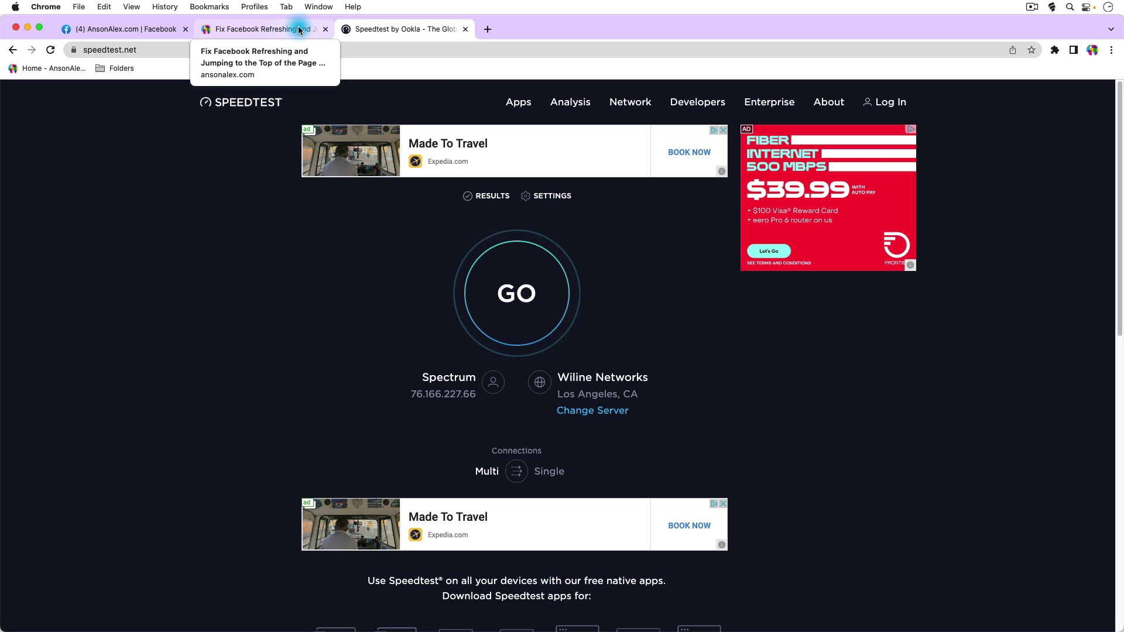
left_click(465, 30)
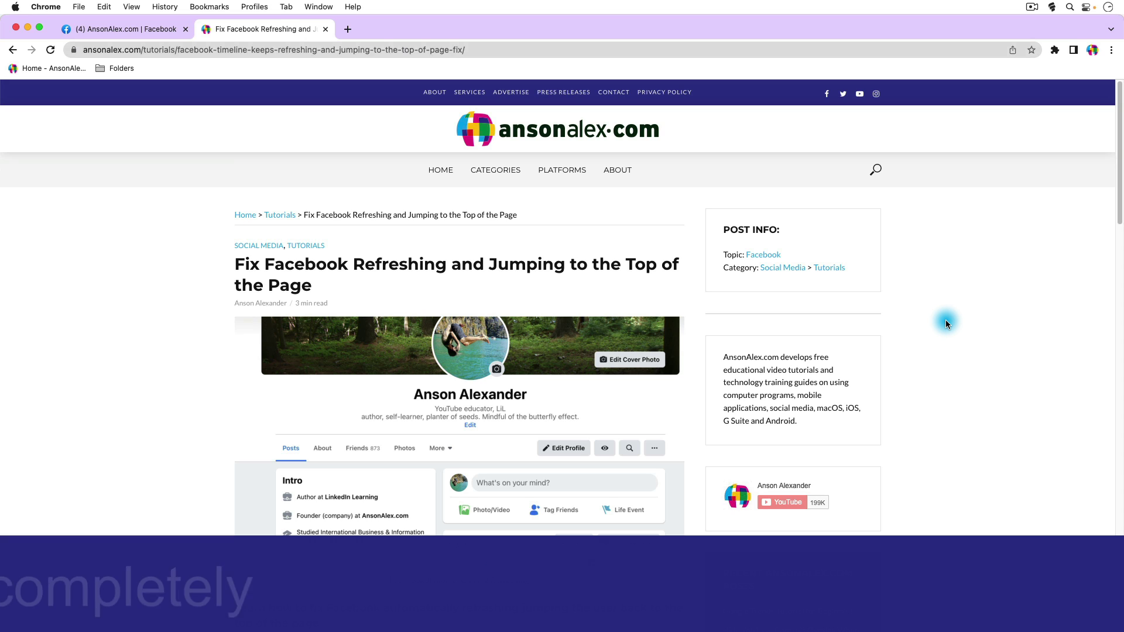
Step: Return to the '(4) AnsonAlex.com | Facebook' tab and scroll down through the loaded page
left_click(158, 30)
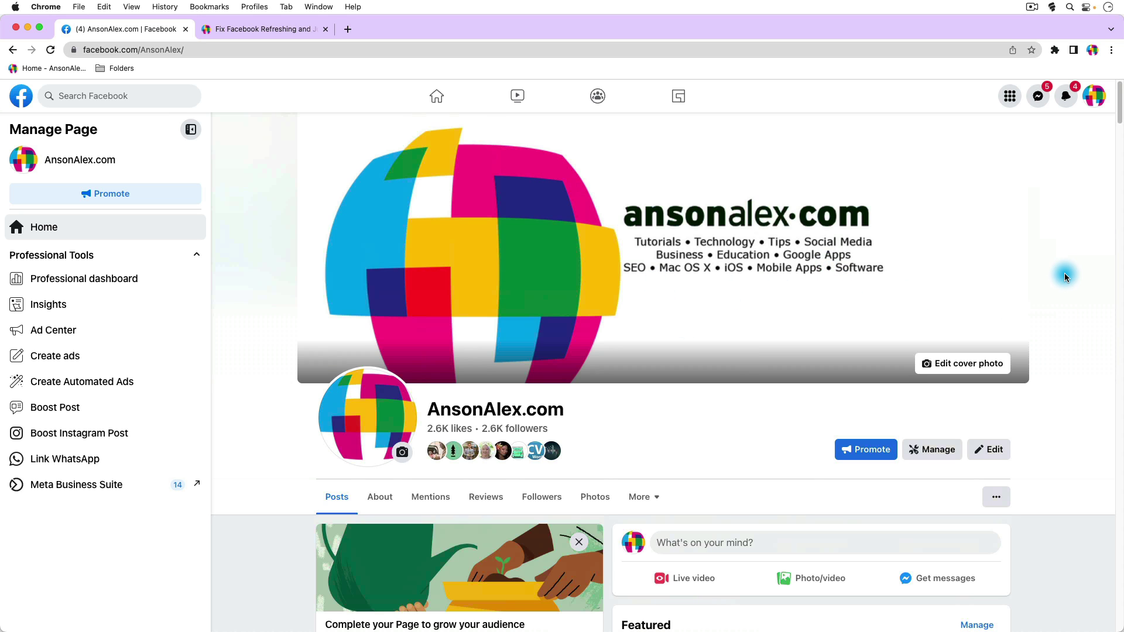
scroll(1064, 273, "down", 15)
scroll(1029, 291, "down", 10)
scroll(1042, 292, "down", 2)
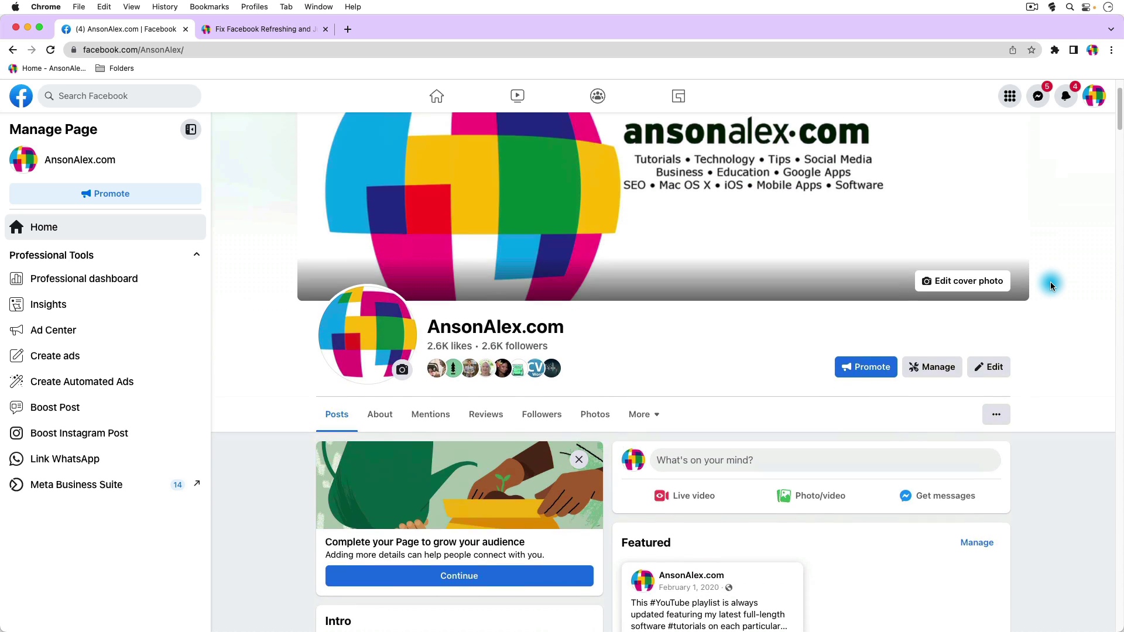
scroll(1050, 285, "down", 1)
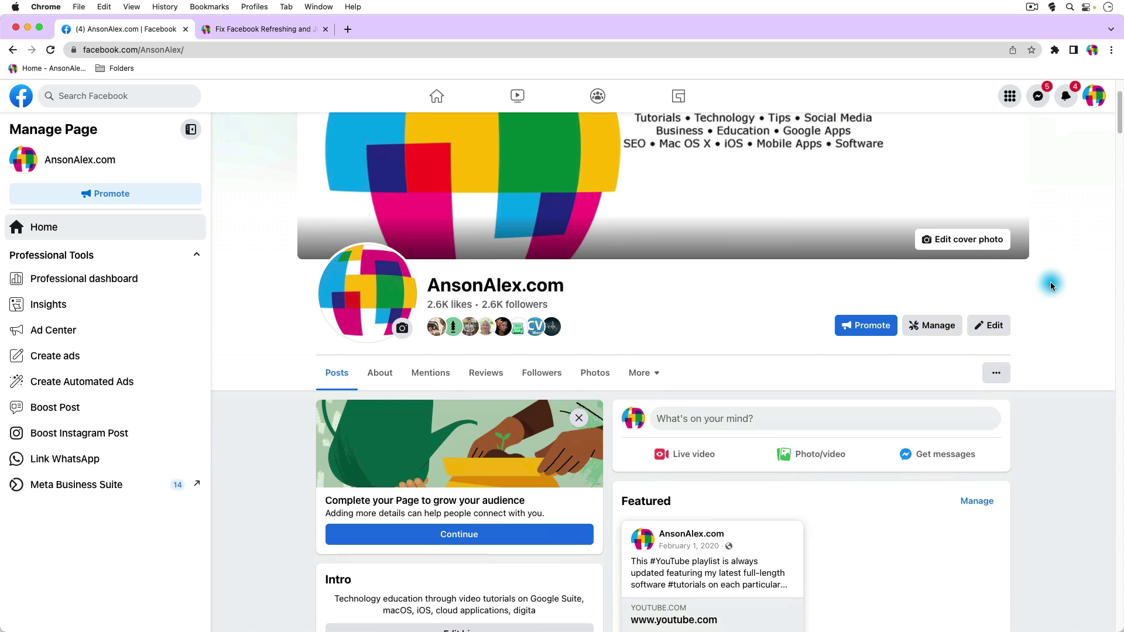
scroll(1050, 285, "down", 6)
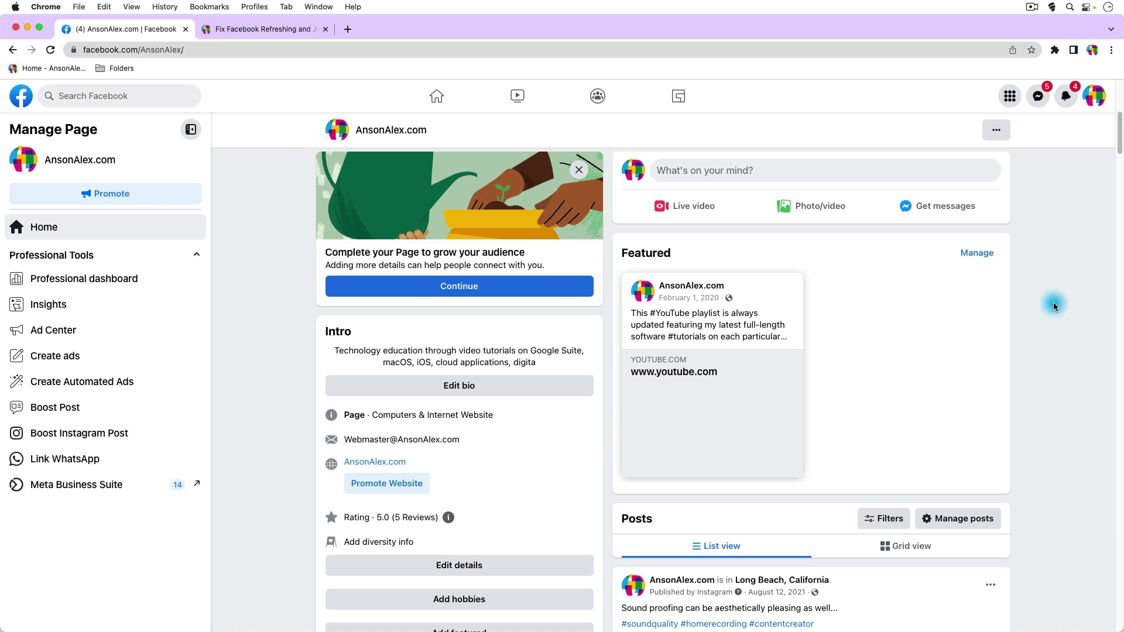
Step: Zoom the Facebook page up to 300%, then reset it to 100% with Cmd+0
key("super+plus")
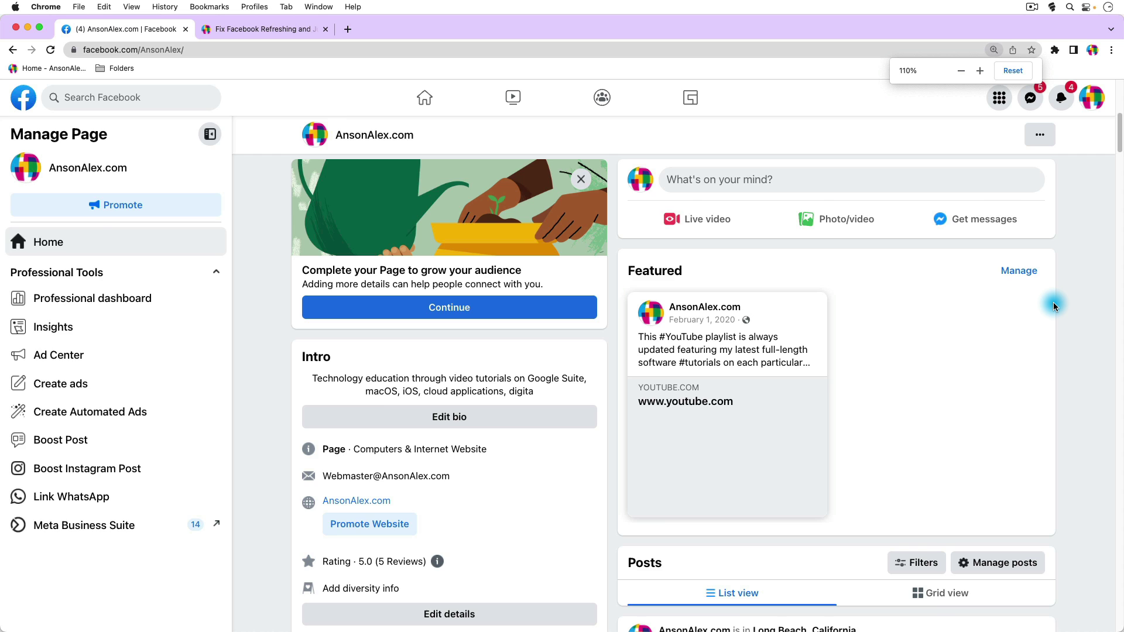
key("super+plus")
key("super+plus")
key("super+plus")
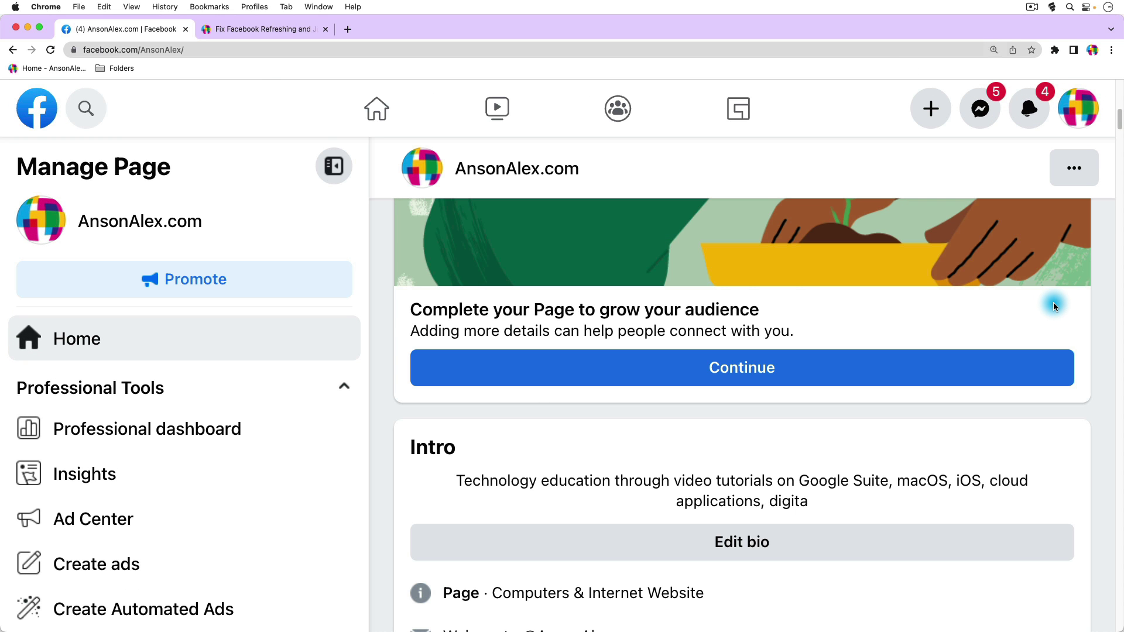
key("super+minus")
key("super+minus")
key("super+minus")
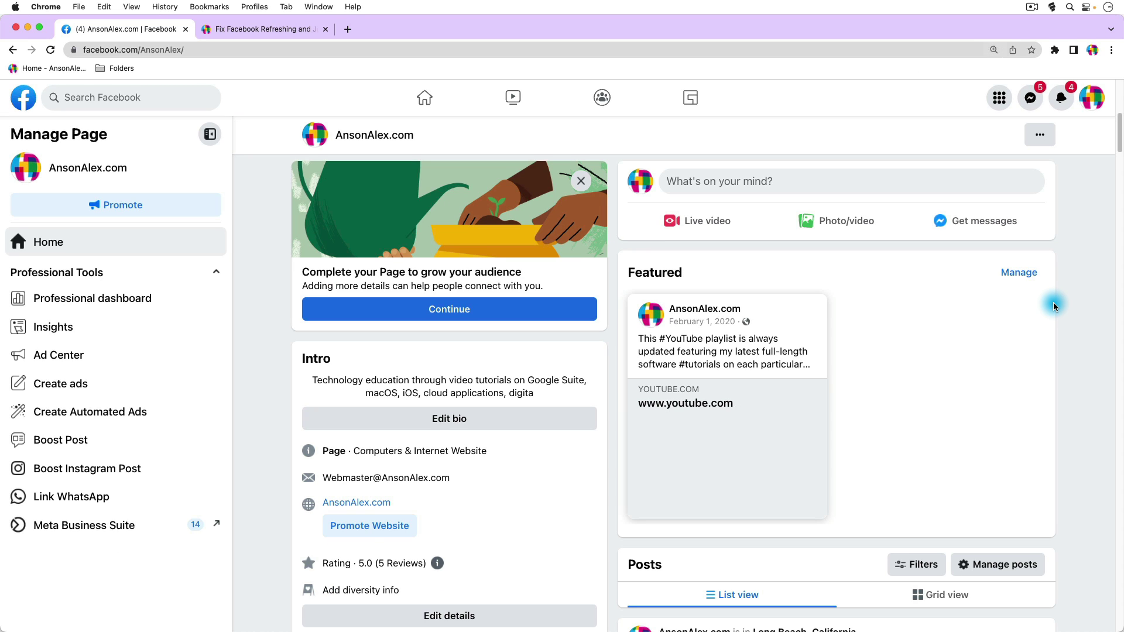
key("super+minus")
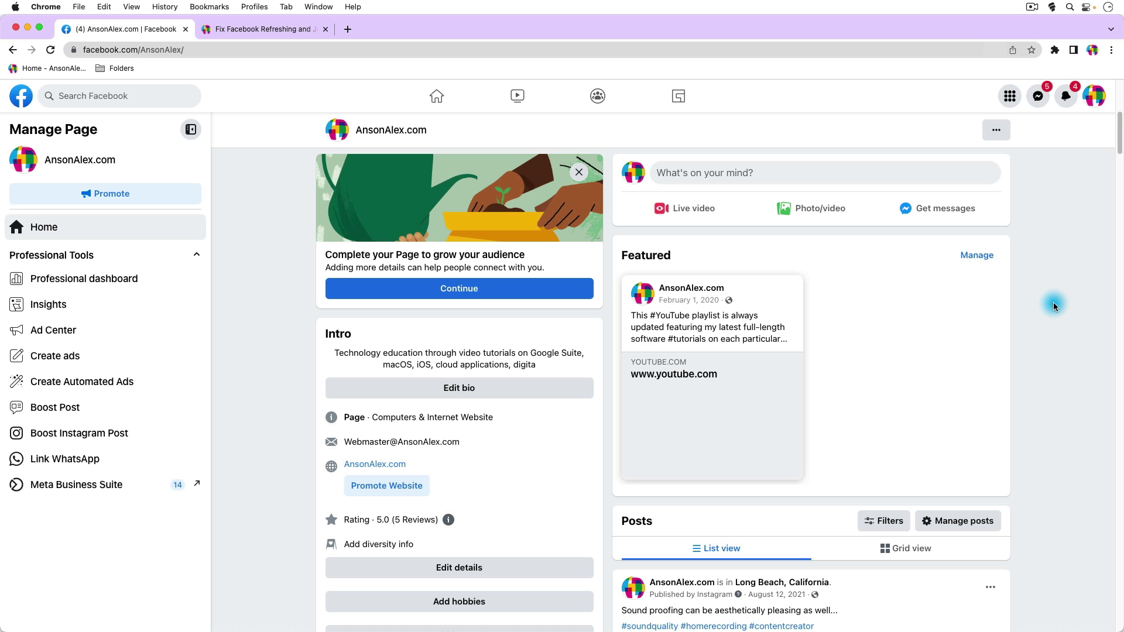
key("super+equal")
key("super+equal")
key("super+equal")
key("super+equal")
key("super+equal")
key("super+equal")
key("super+equal")
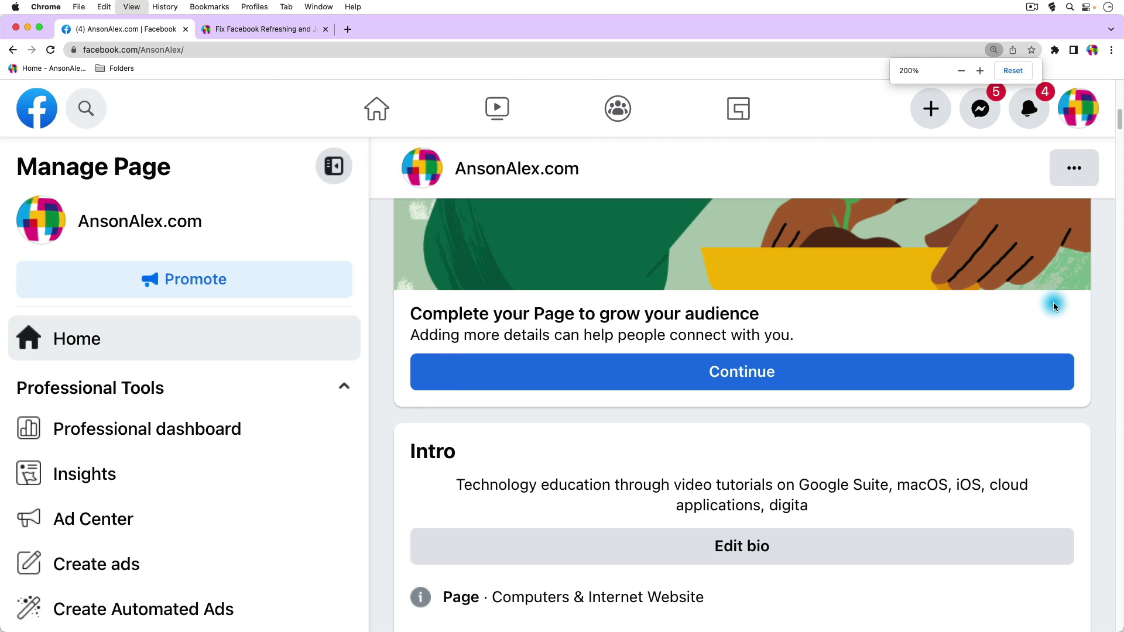
scroll(1013, 287, "down", 6)
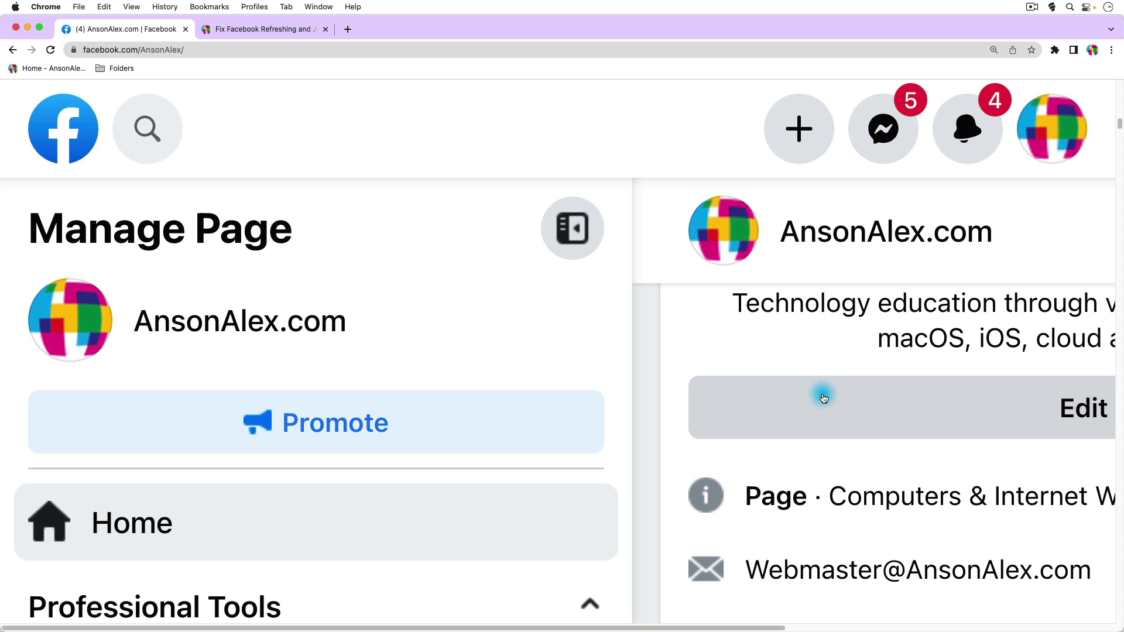
key("super+0")
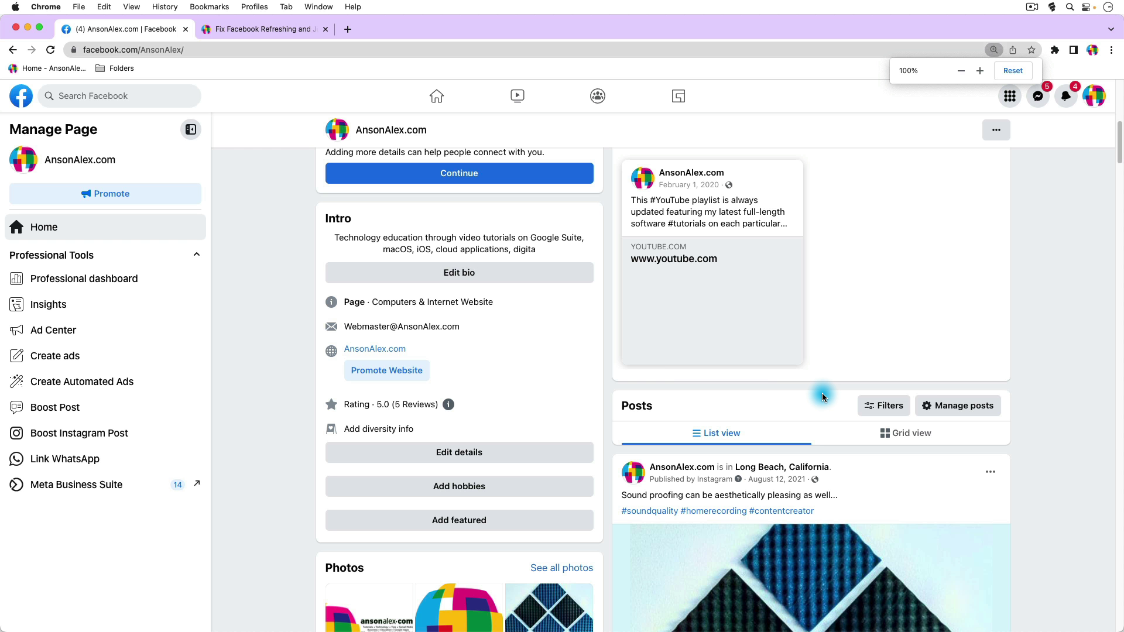
left_click(1034, 318)
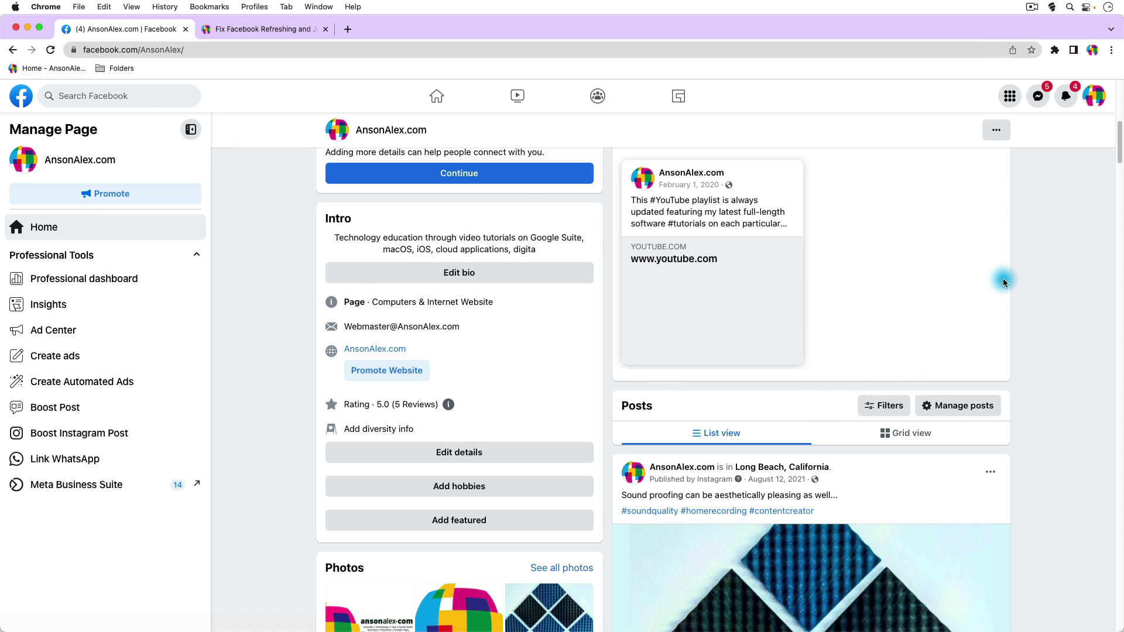
left_click(1020, 273)
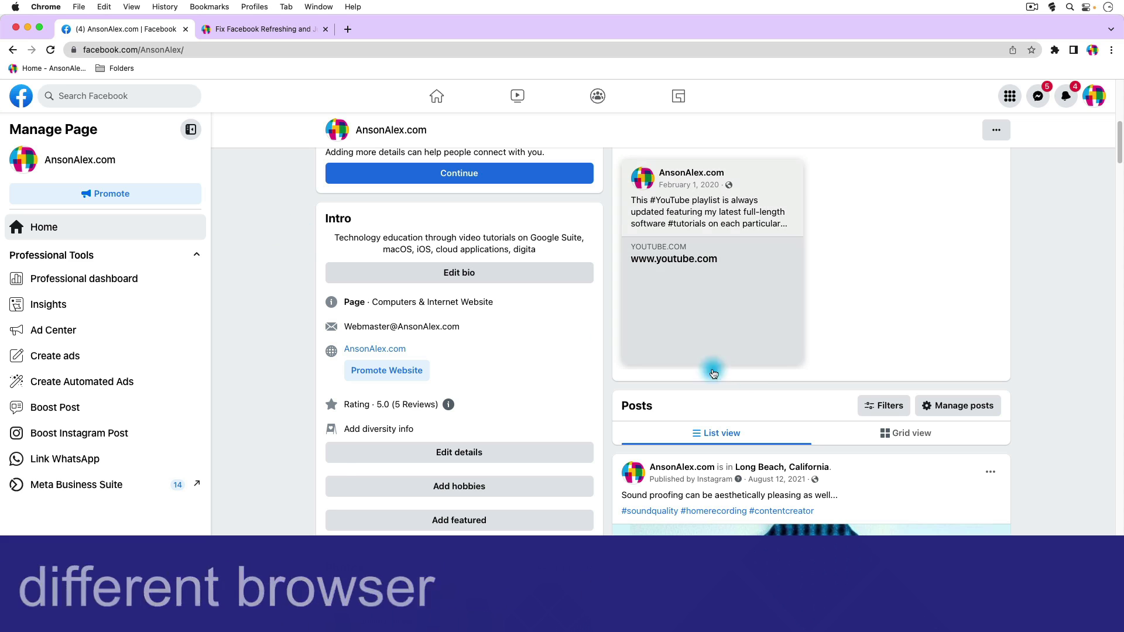
left_click(1040, 272)
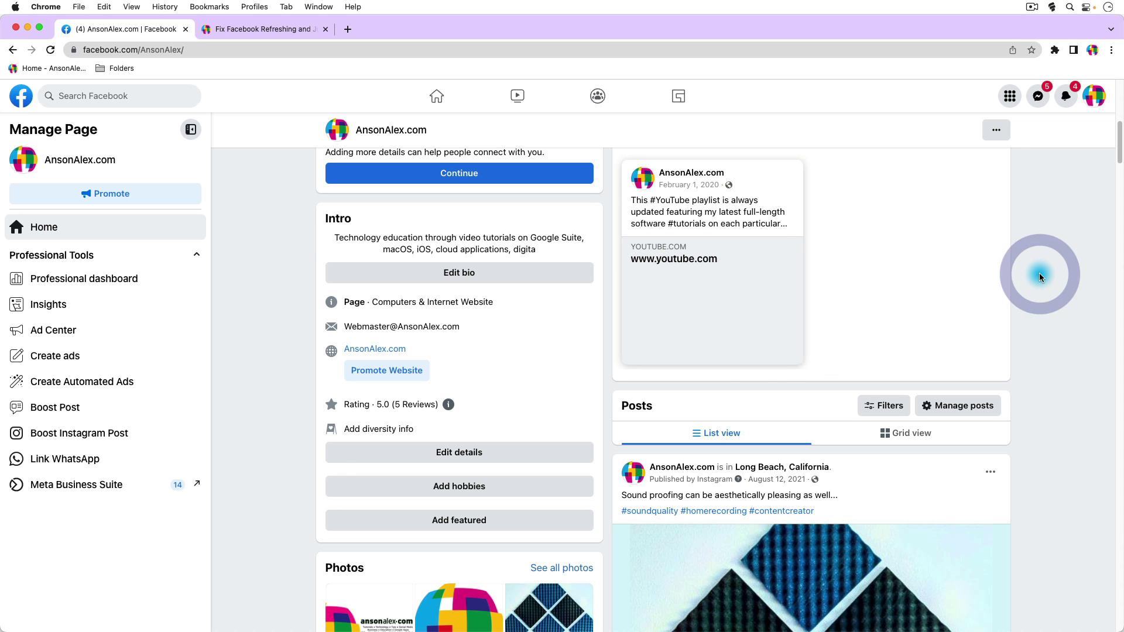
scroll(1035, 284, "up", 10)
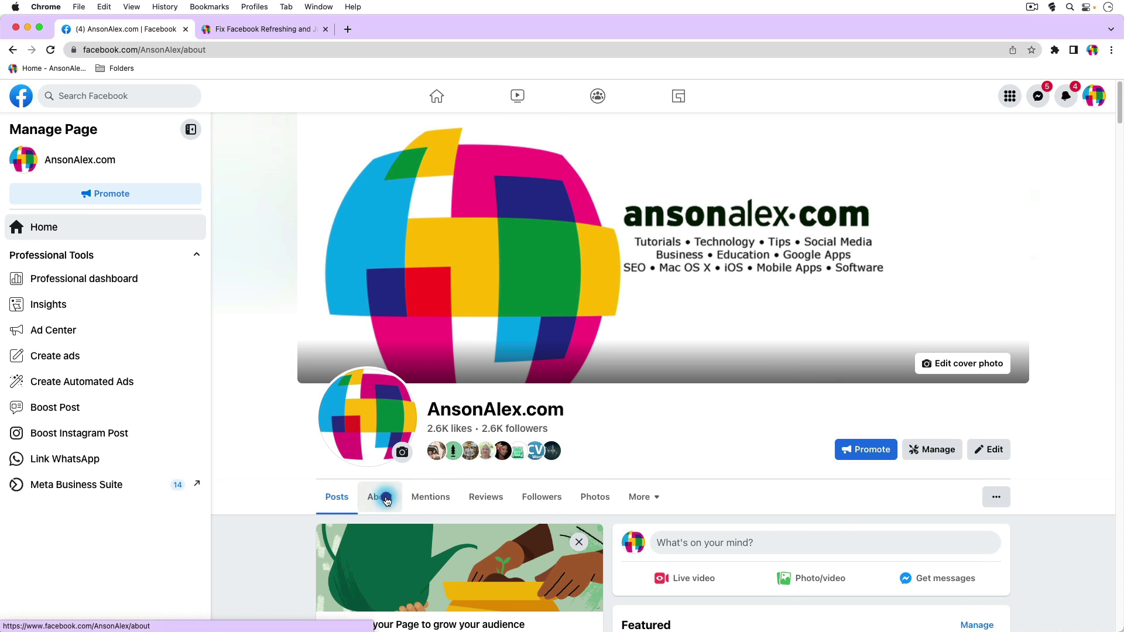
Step: Show the About contact info: category Computers & Internet Website, email and website
left_click(380, 496)
scroll(1063, 422, "down", 5)
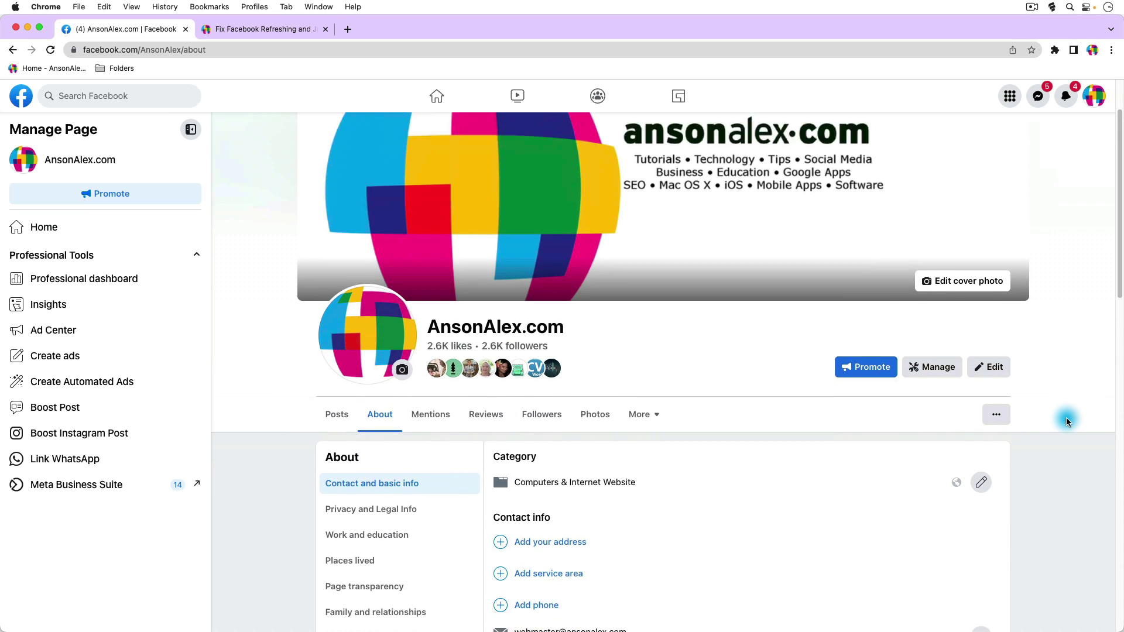
scroll(1066, 421, "down", 1)
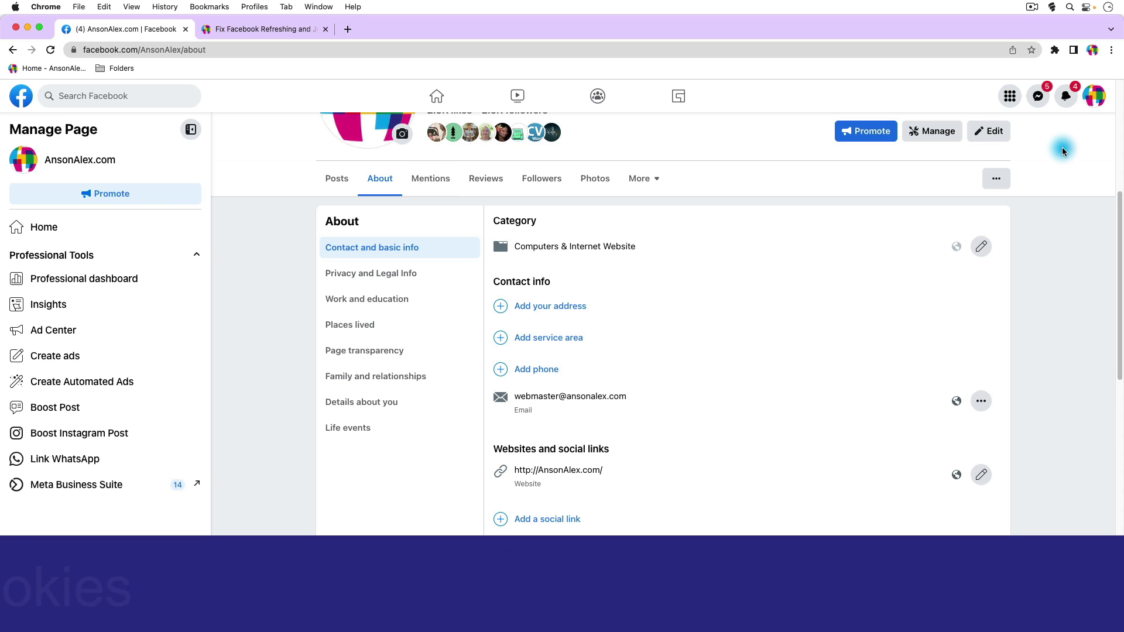
left_click(1111, 53)
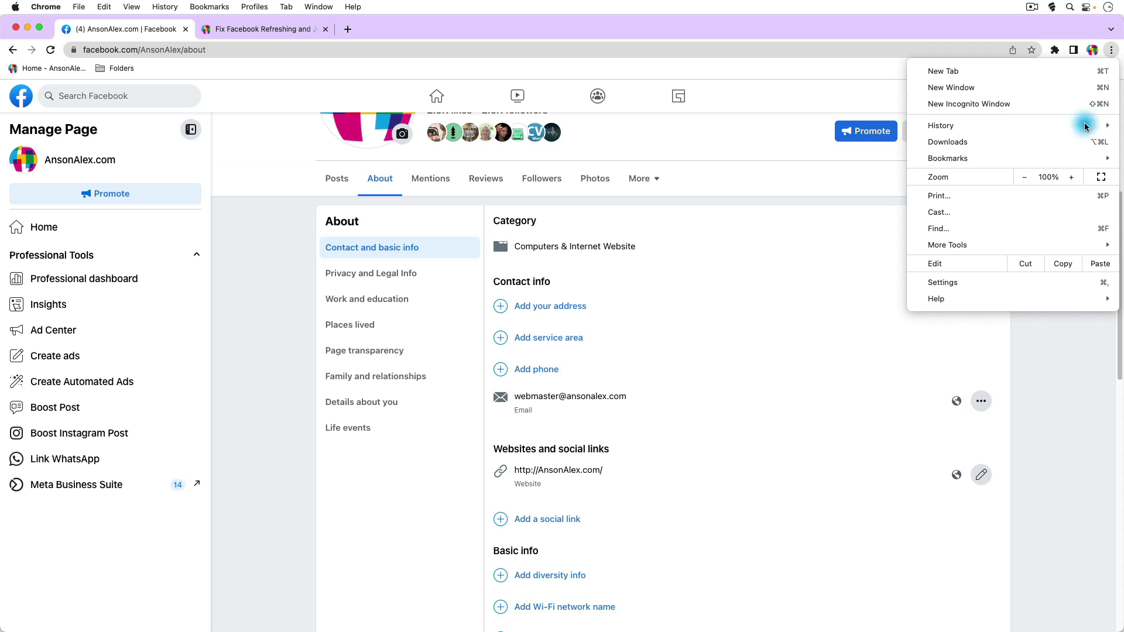
mouse_move(1047, 246)
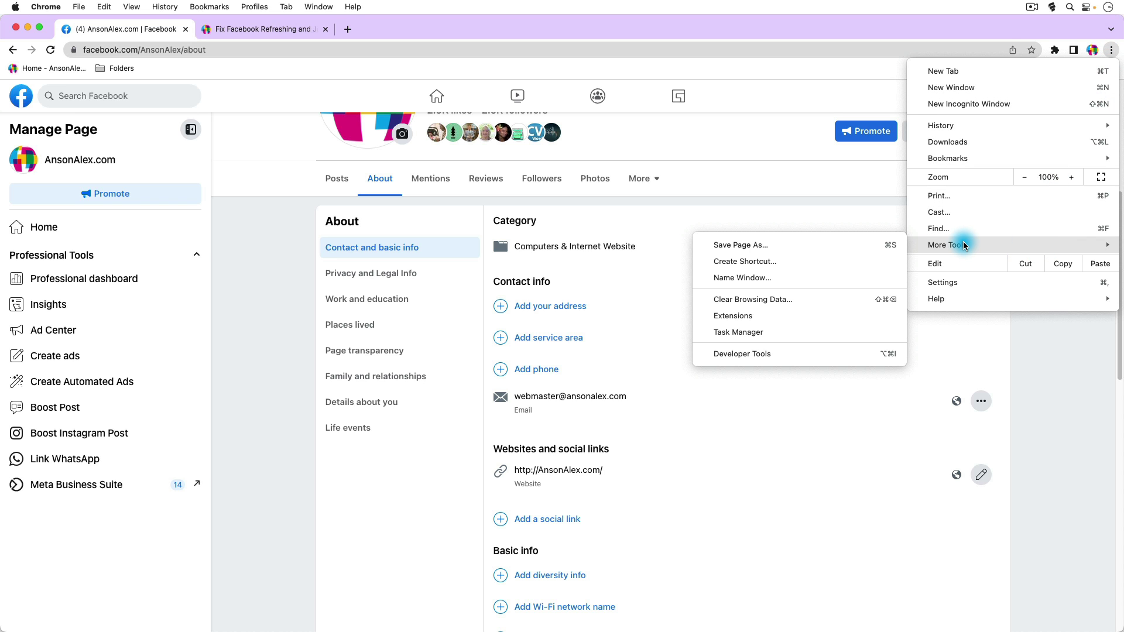
left_click(841, 300)
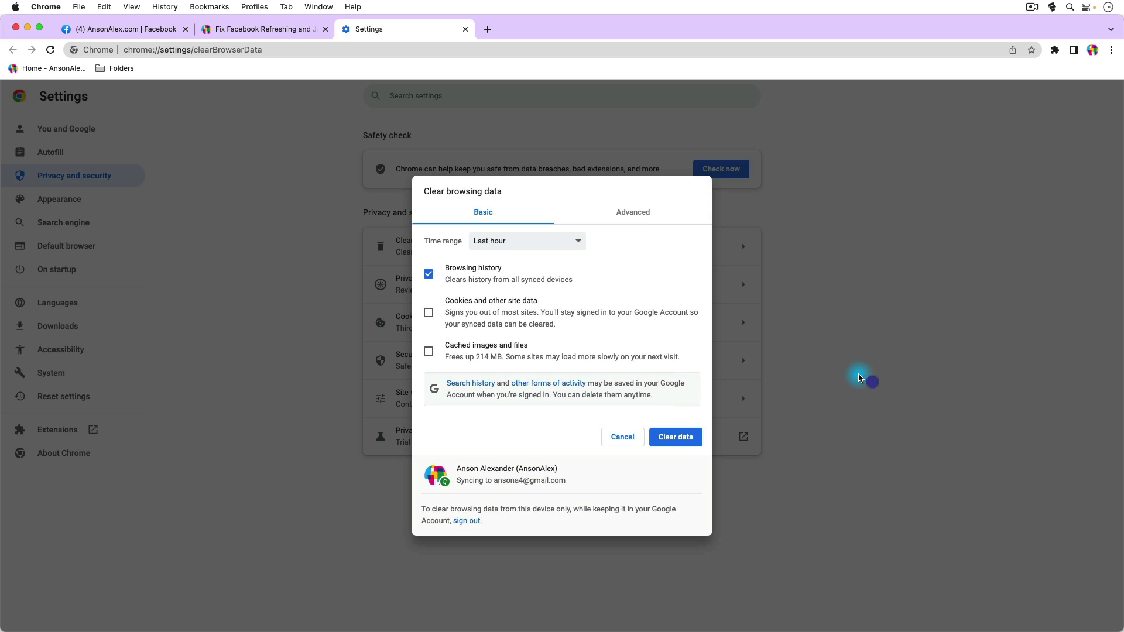
left_click(872, 382)
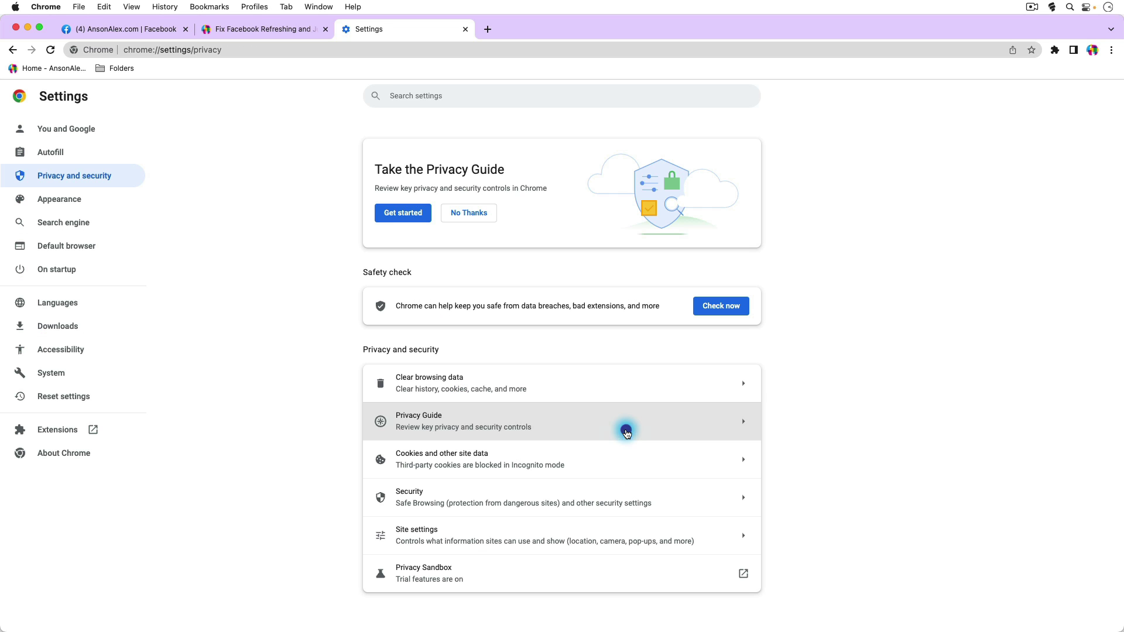
left_click(623, 434)
left_click(464, 29)
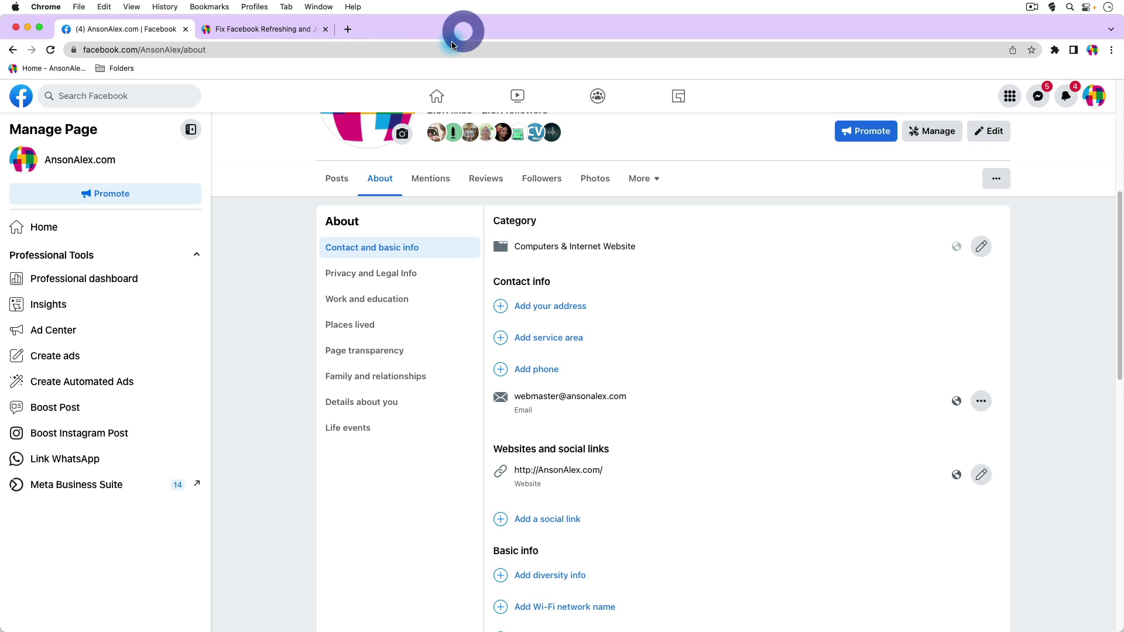
Step: Open a new tab and paste the chrome://flags/ address into it
left_click(727, 250)
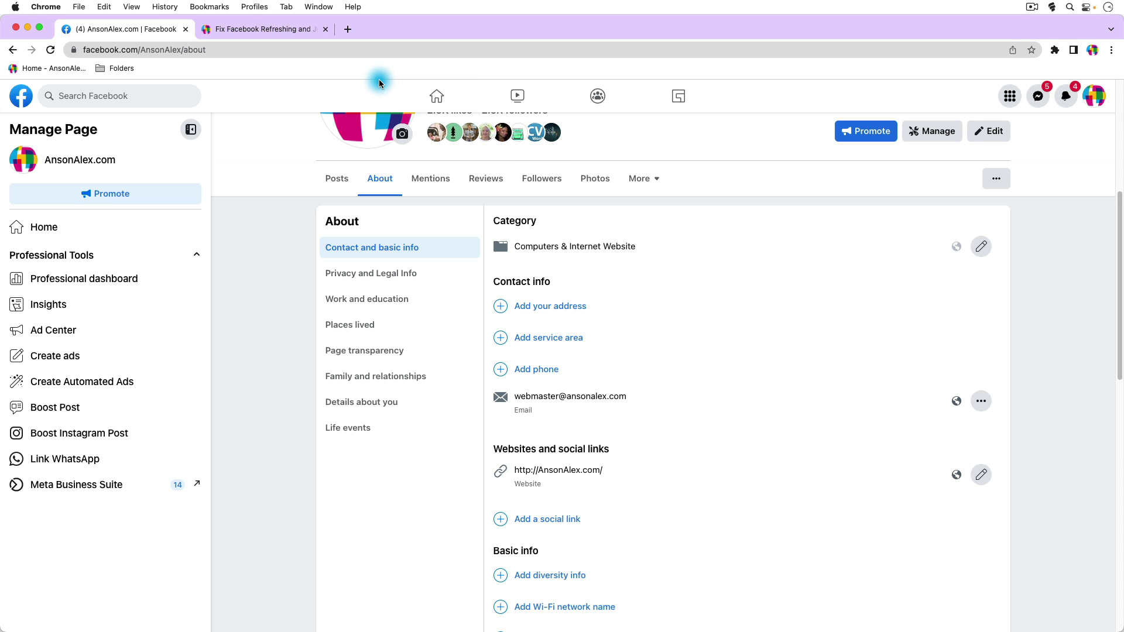
left_click(348, 29)
type("chrome://flags/")
Step: Load chrome://flags/ to bring up Chrome's Experiments page
left_click(91, 64)
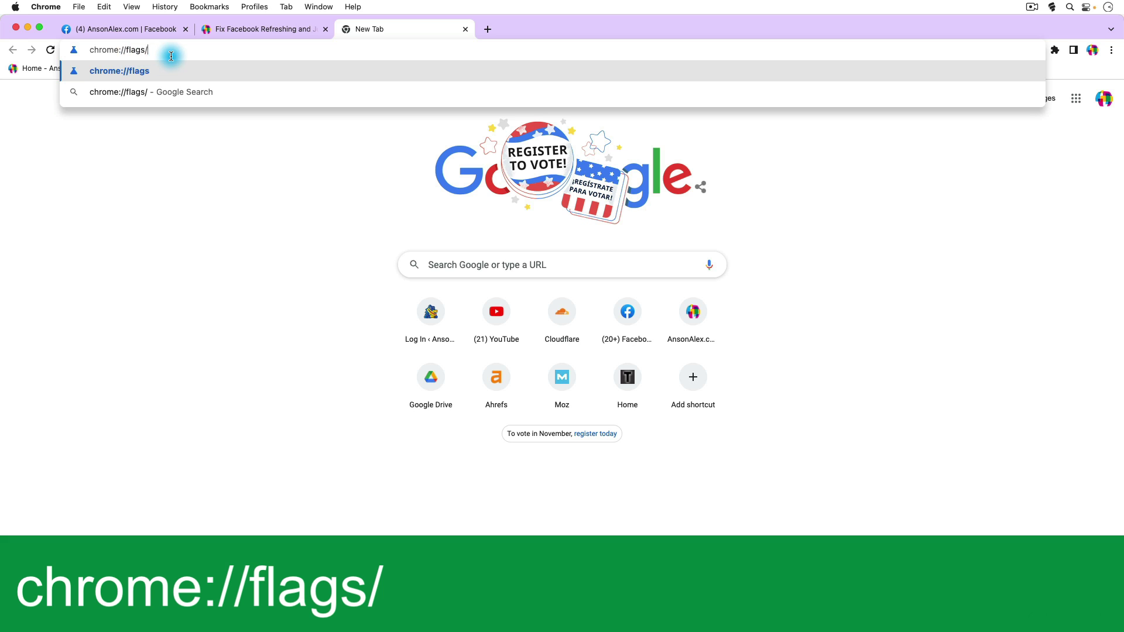
key("Return")
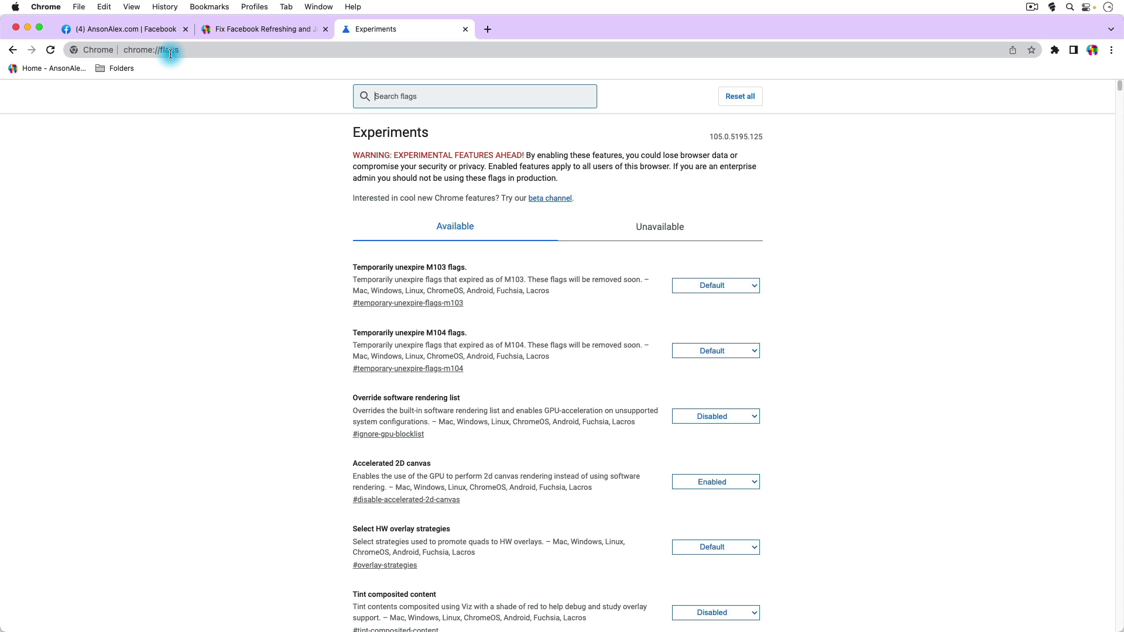
Step: Search the flags for 'smooth scrolling', check the Unavailable list, then return to Facebook
left_click(420, 96)
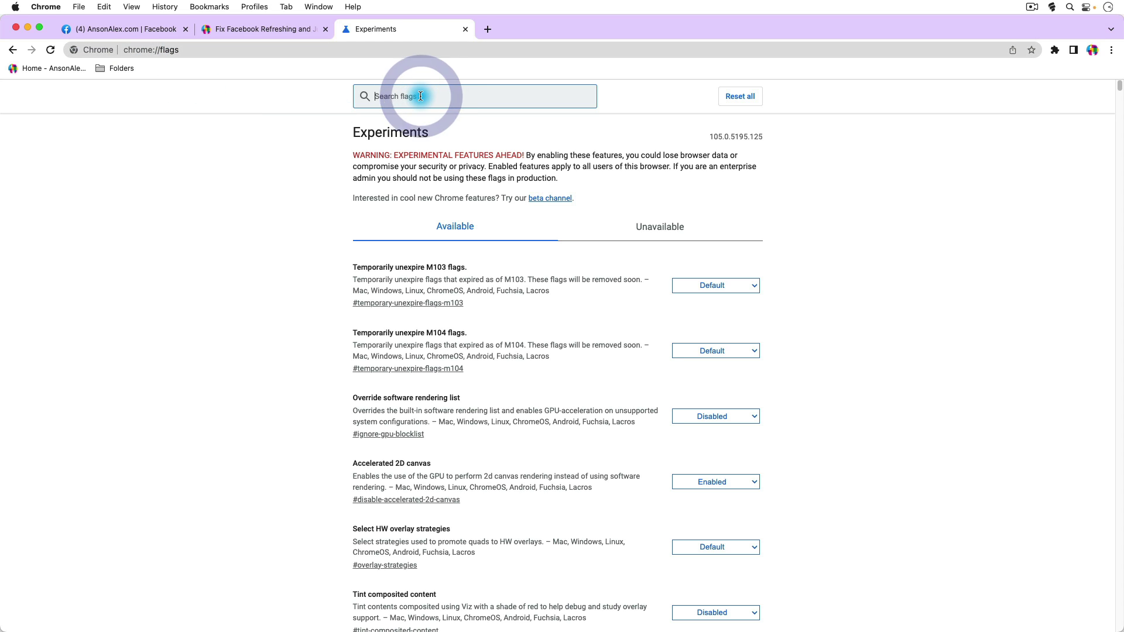
type("smooth")
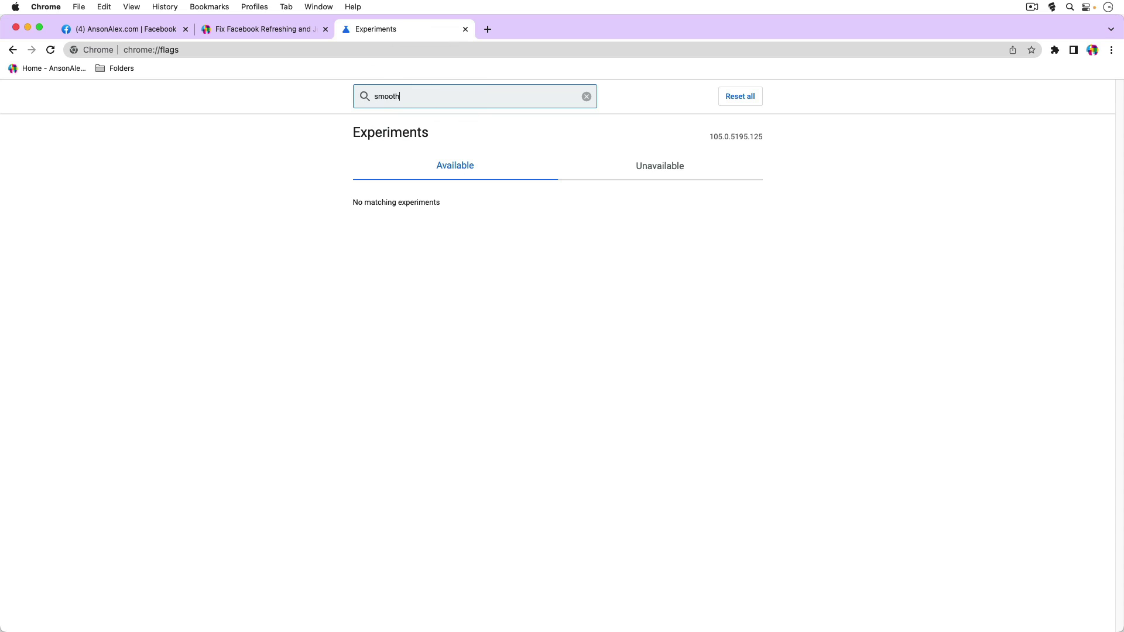
type(" scrolling")
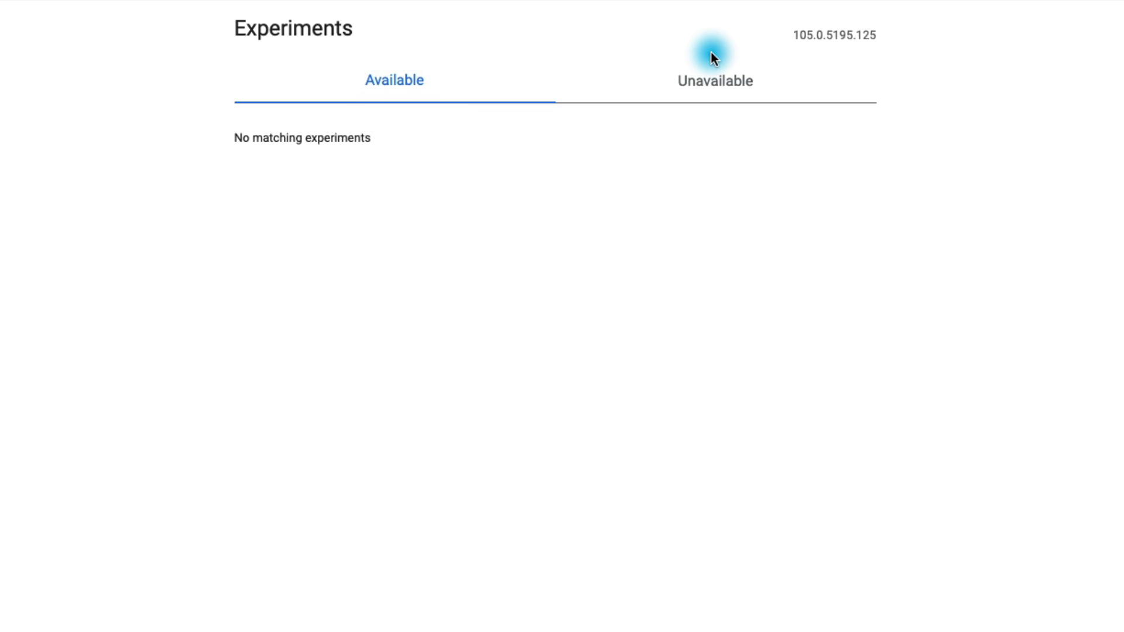
left_click(734, 89)
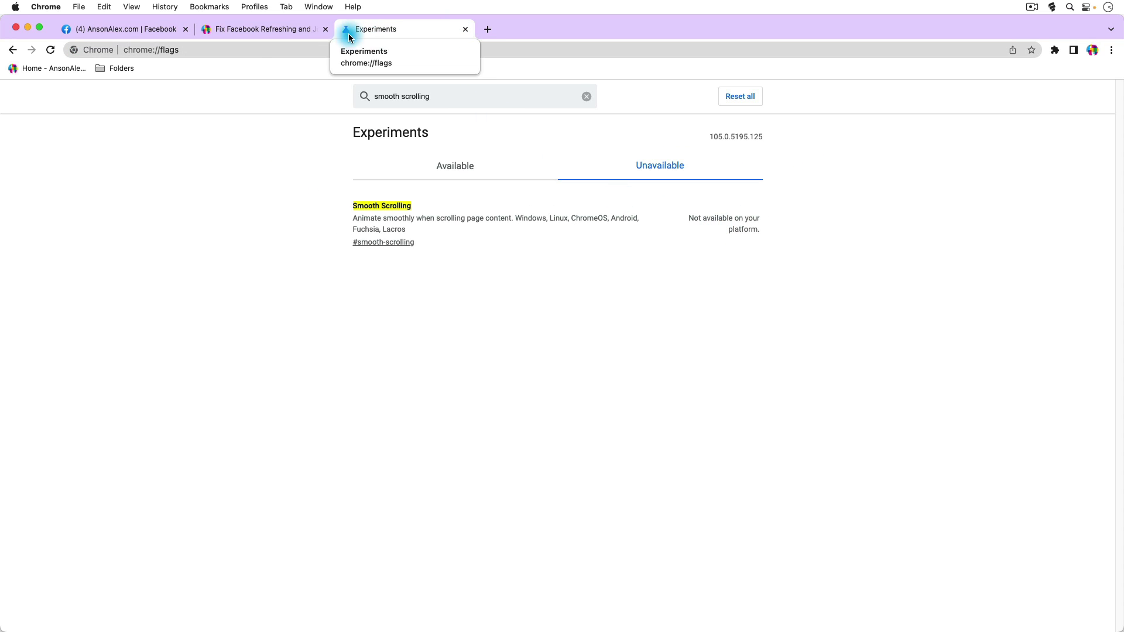
left_click(143, 30)
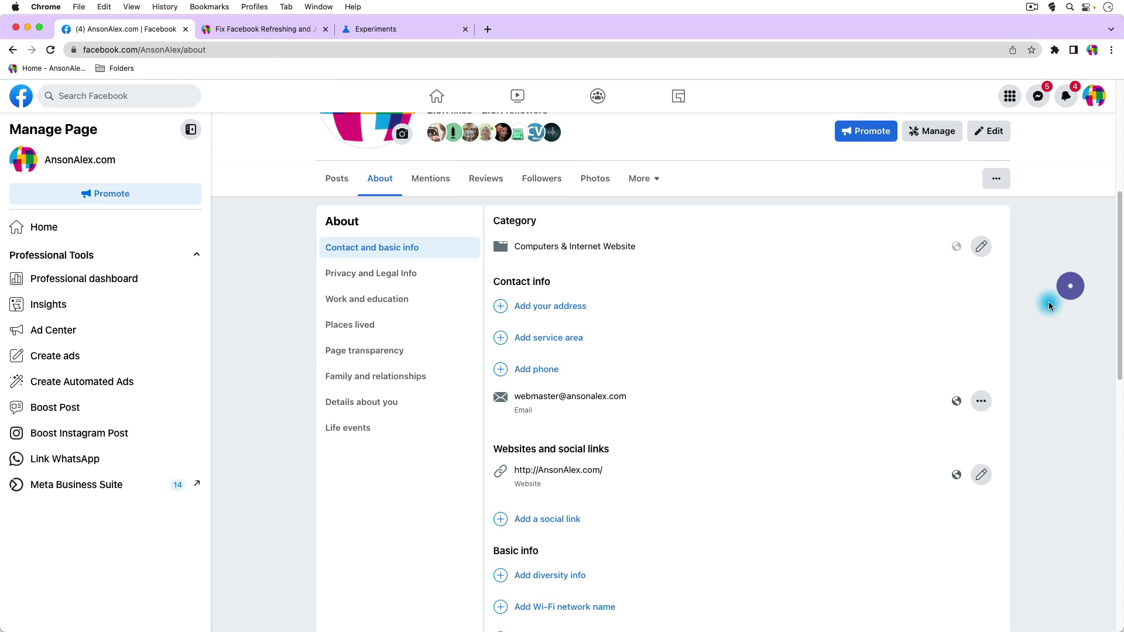
Step: Switch to the 'Fix Facebook Refreshing and Jumping to the Top' article tab
scroll(1052, 301, "up", 5)
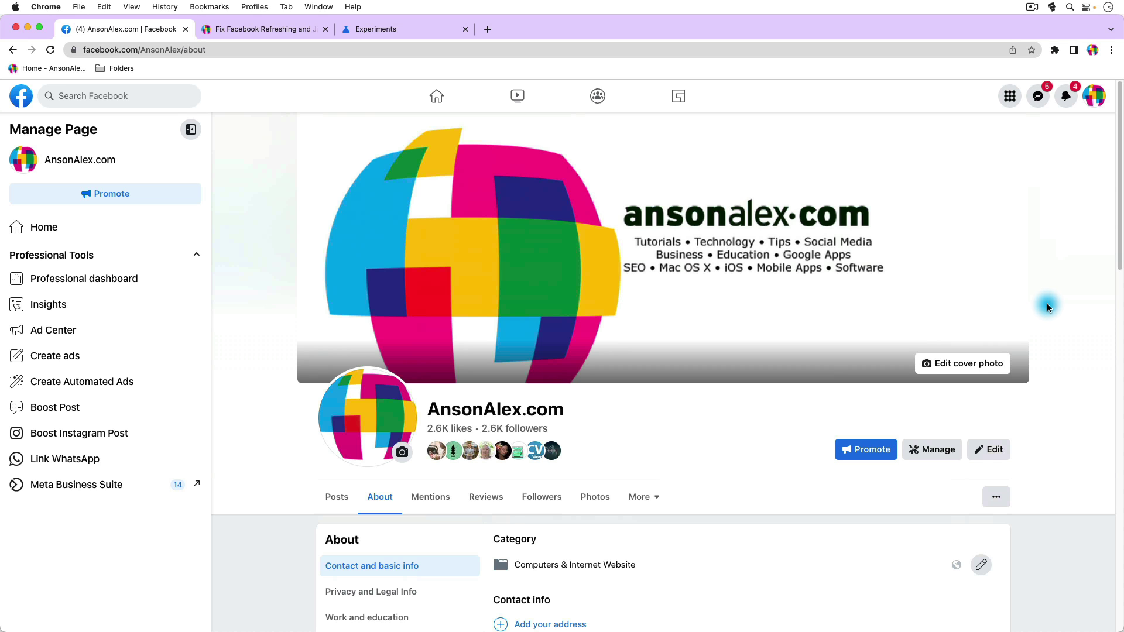
left_click(275, 30)
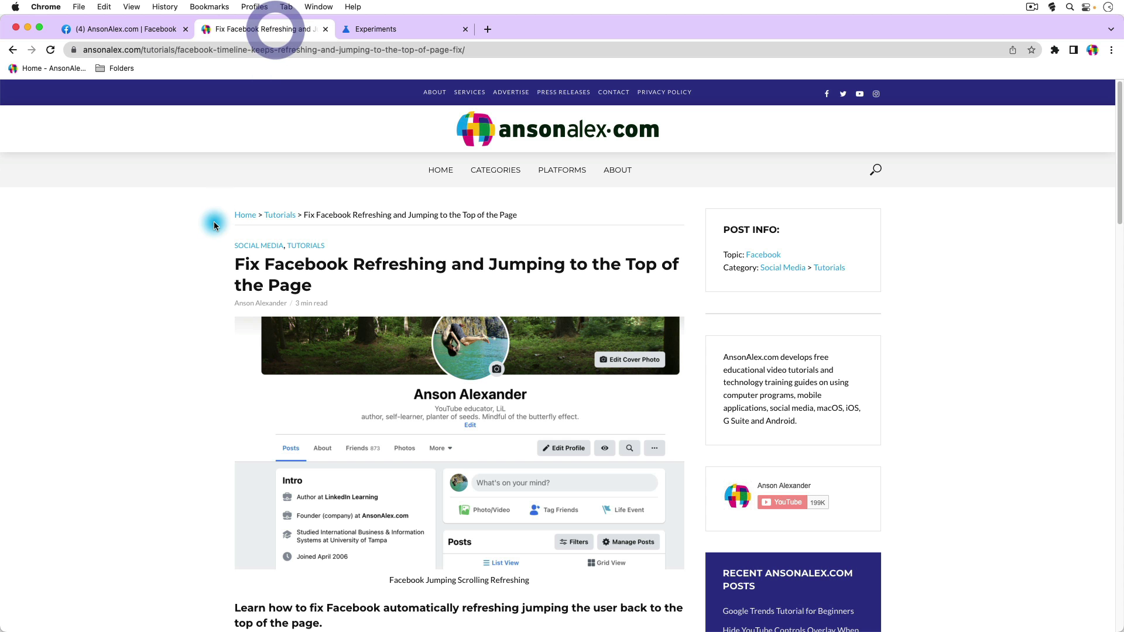
Step: Scroll through the article's suggested fixes, then go back to the '(5) AnsonAlex.com | Facebook' tab
left_click(169, 249)
left_click(168, 250)
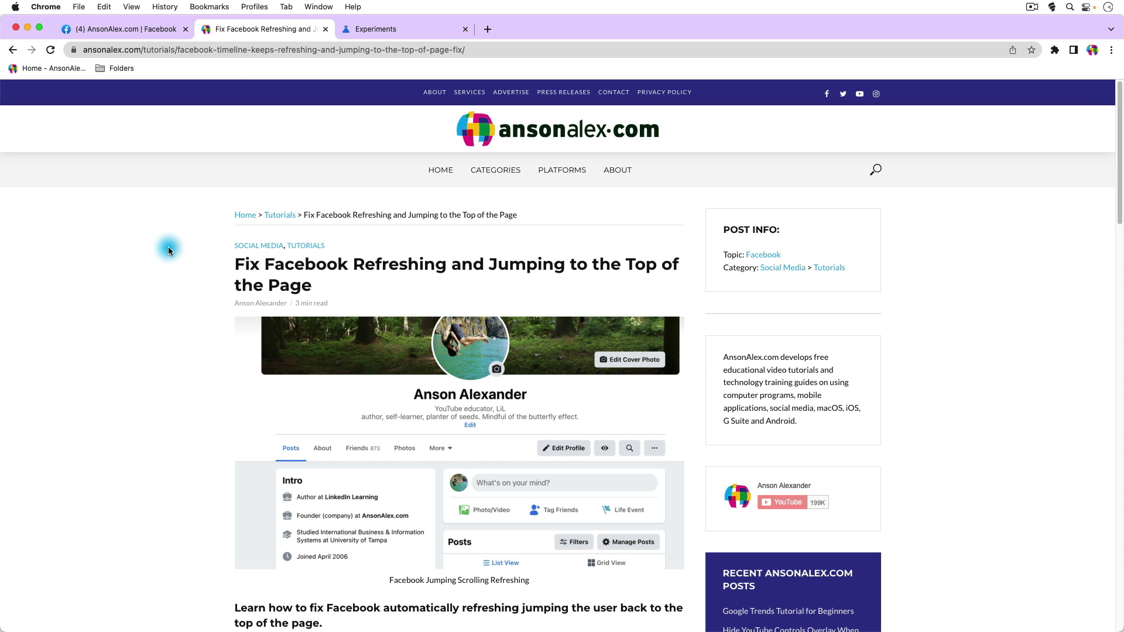
scroll(167, 247, "down", 2)
scroll(167, 247, "down", 1)
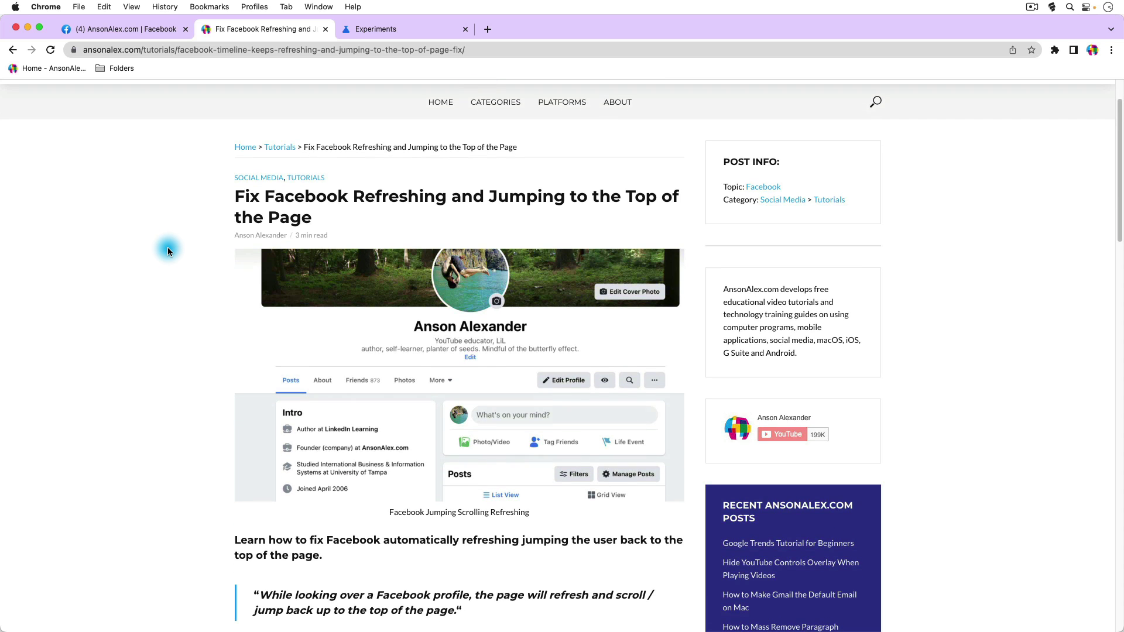
scroll(168, 251, "down", 3)
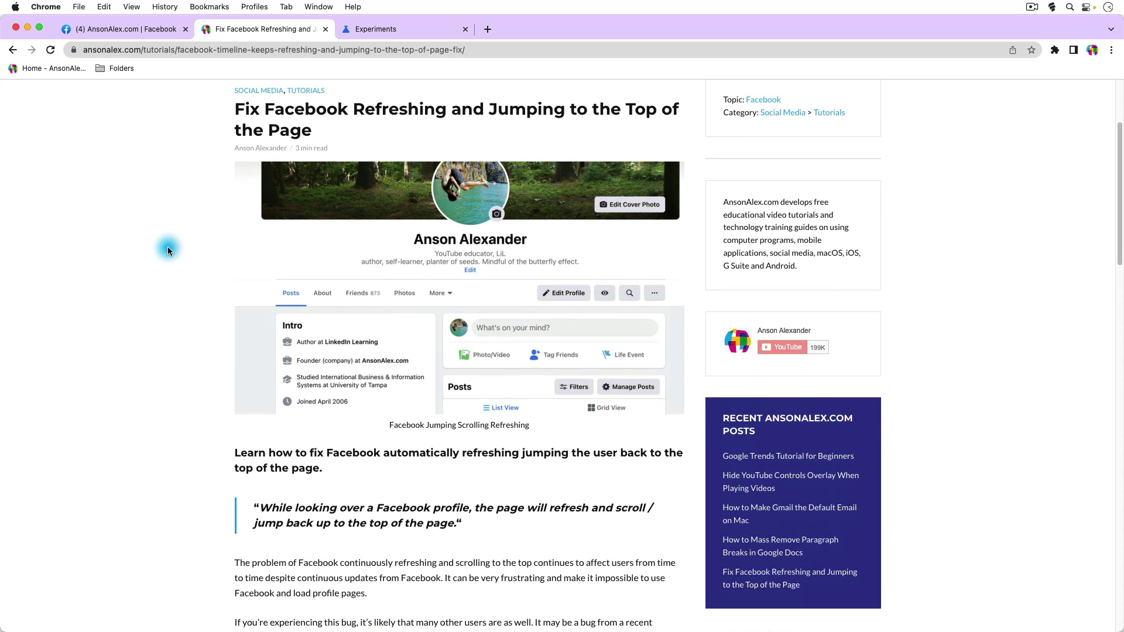
scroll(168, 251, "down", 3)
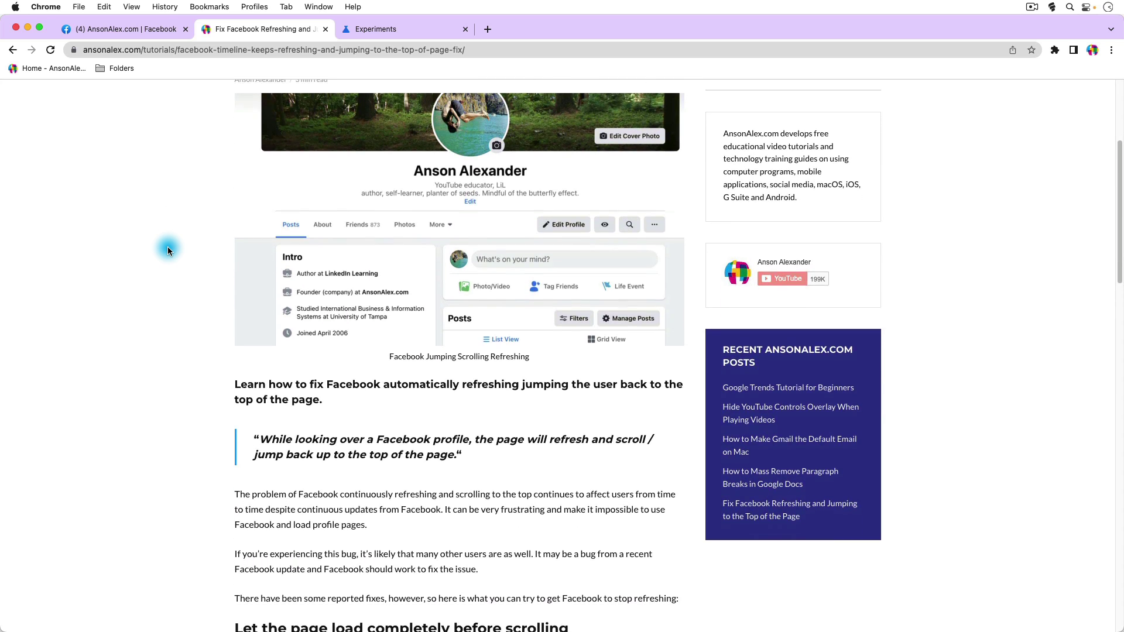
scroll(168, 251, "down", 3)
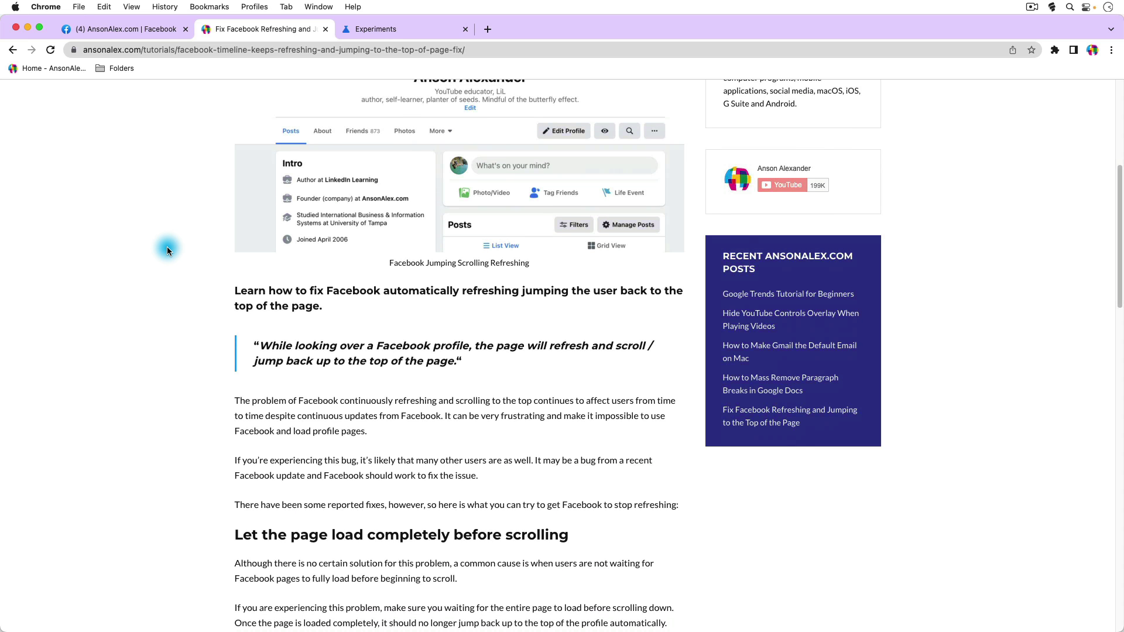
scroll(168, 251, "down", 1)
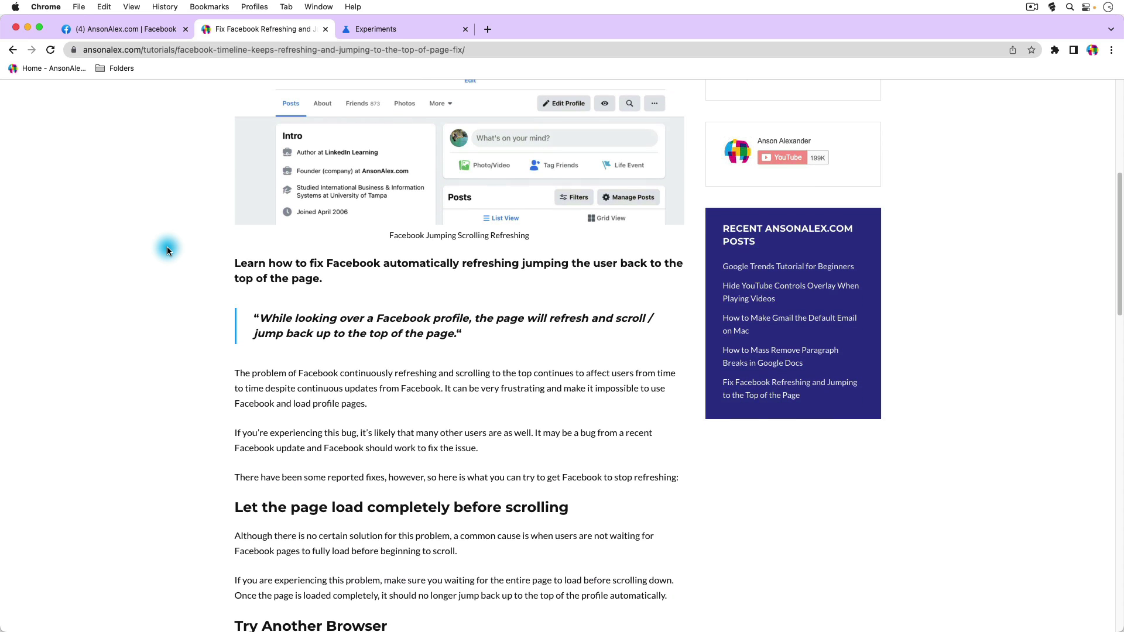
scroll(166, 248, "down", 1)
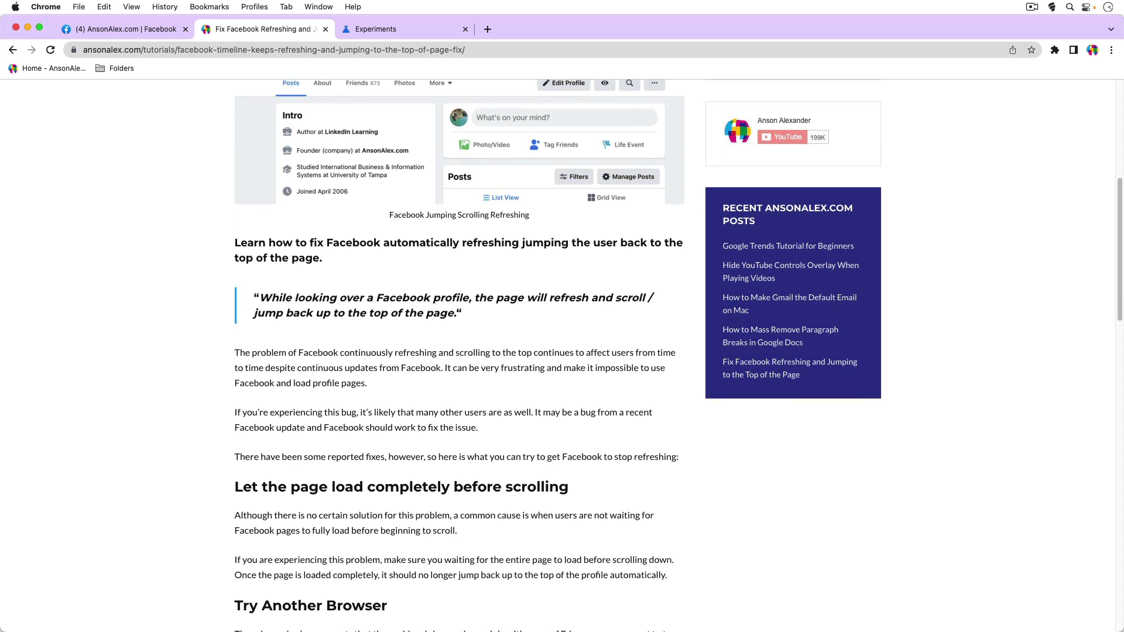
scroll(166, 246, "down", 1)
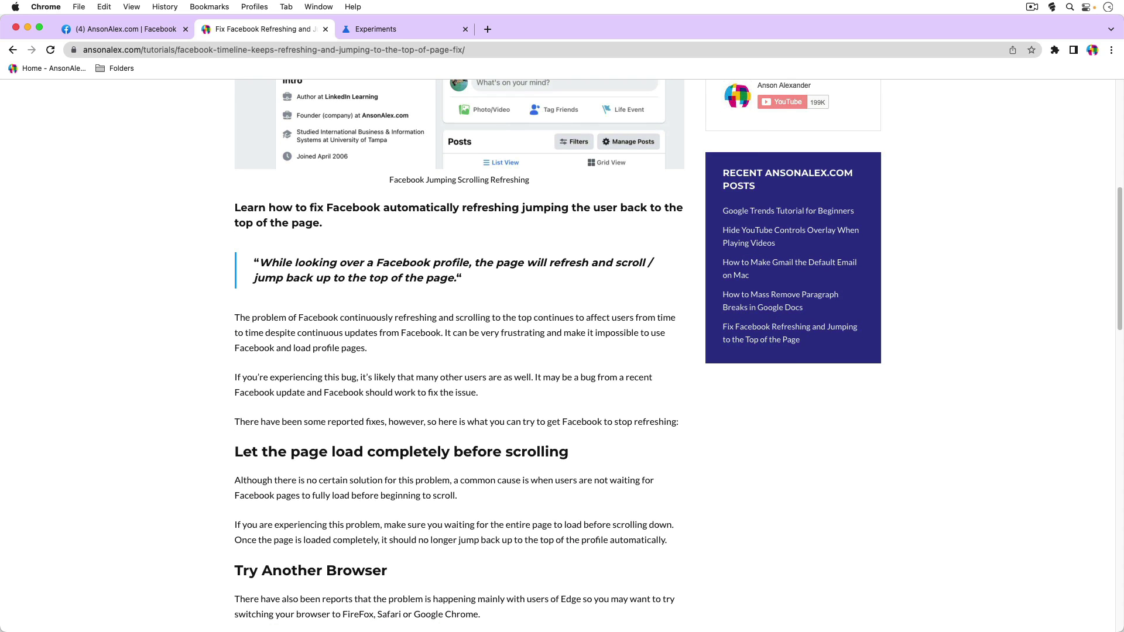
scroll(166, 246, "down", 1)
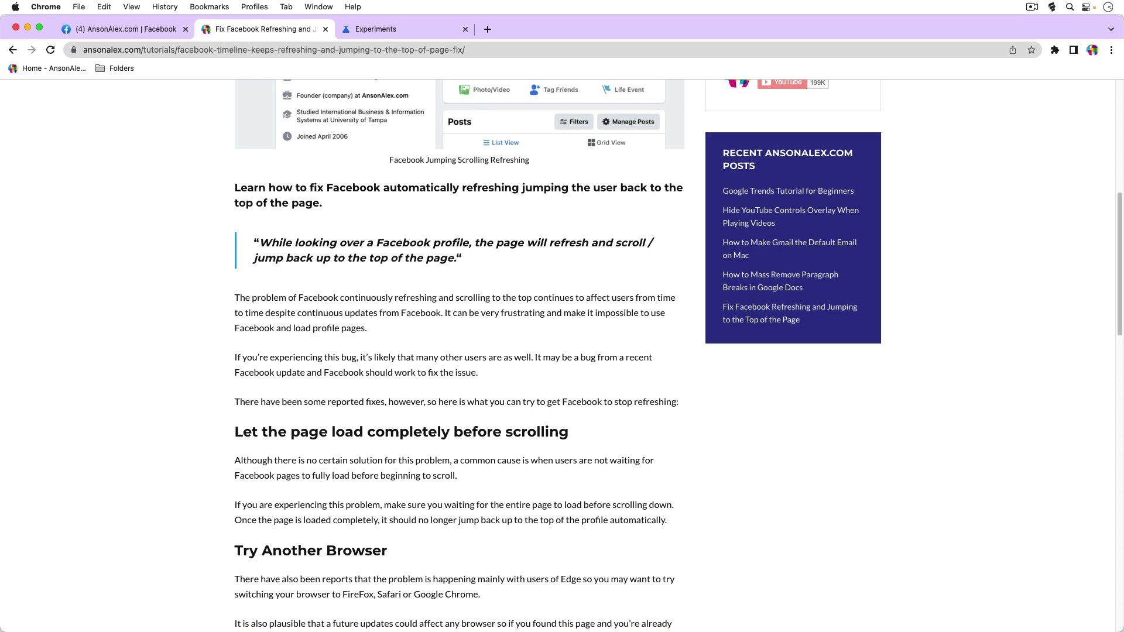
scroll(190, 242, "down", 1)
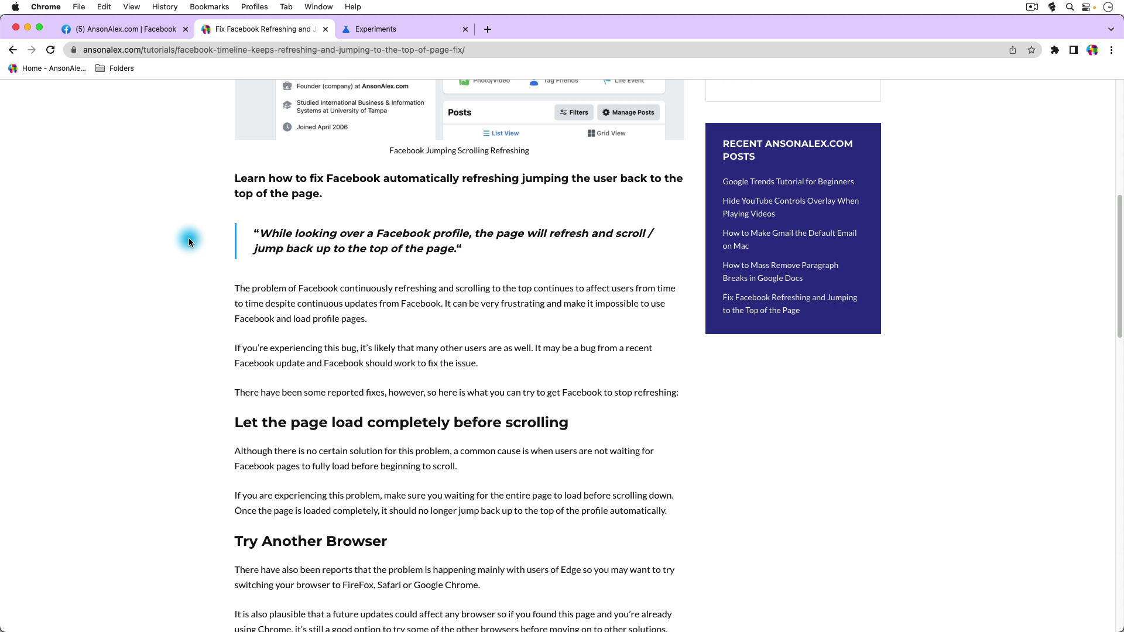
left_click(124, 31)
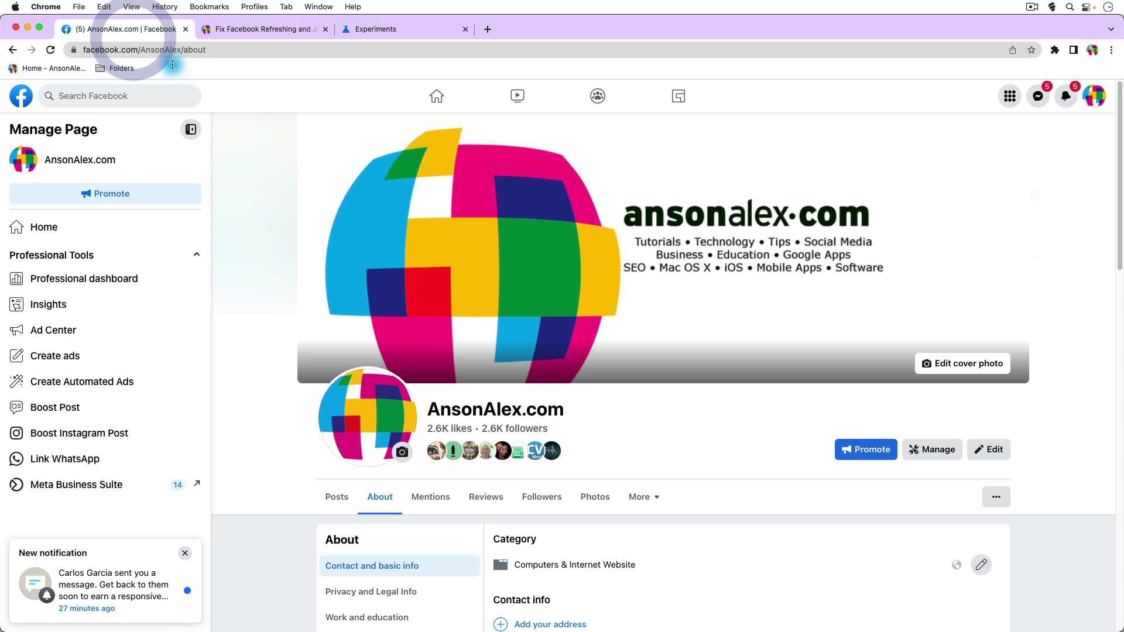
Step: Choose Report a problem under the account menu's Help & support
left_click(1095, 106)
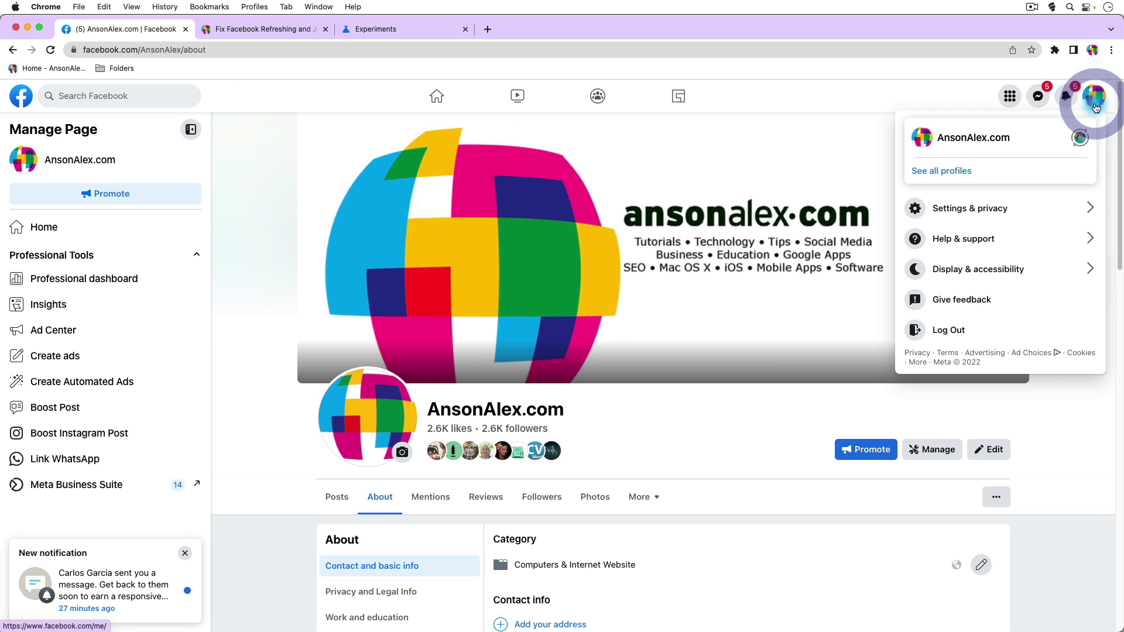
left_click(1049, 234)
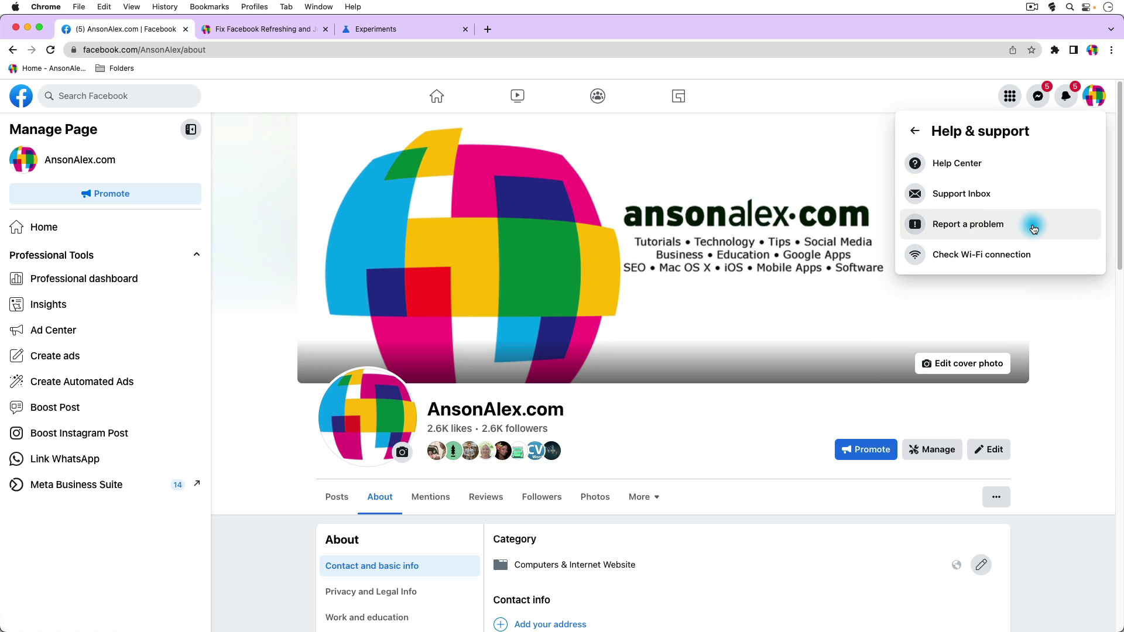
left_click(1033, 229)
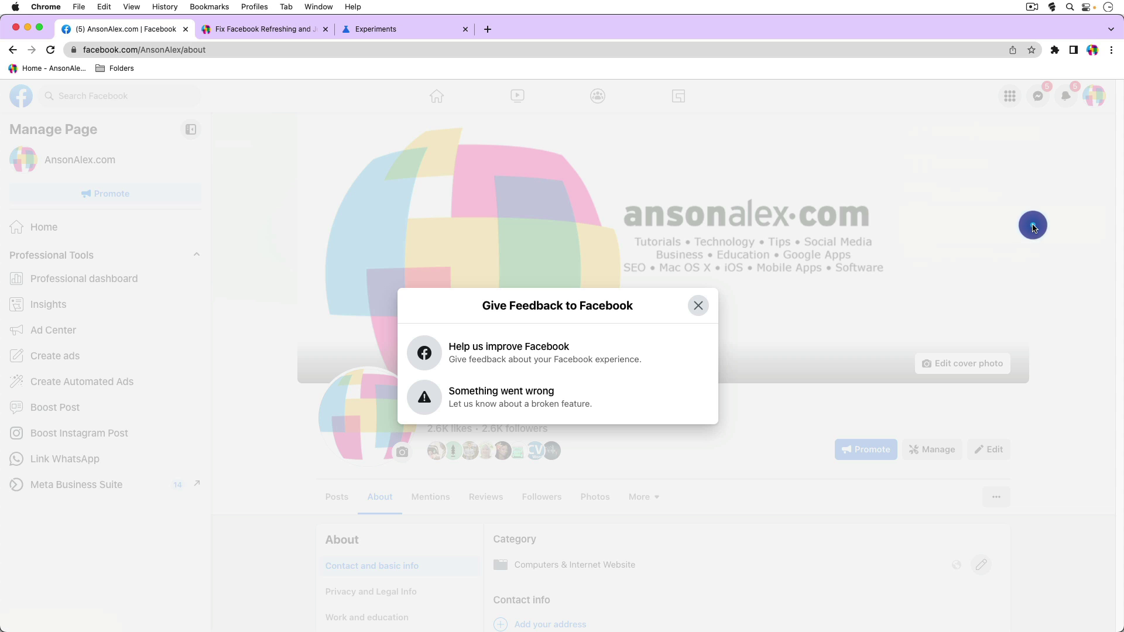
Step: Open Facebook's 'Something went wrong' report form and choose Performance as the problem area
left_click(598, 405)
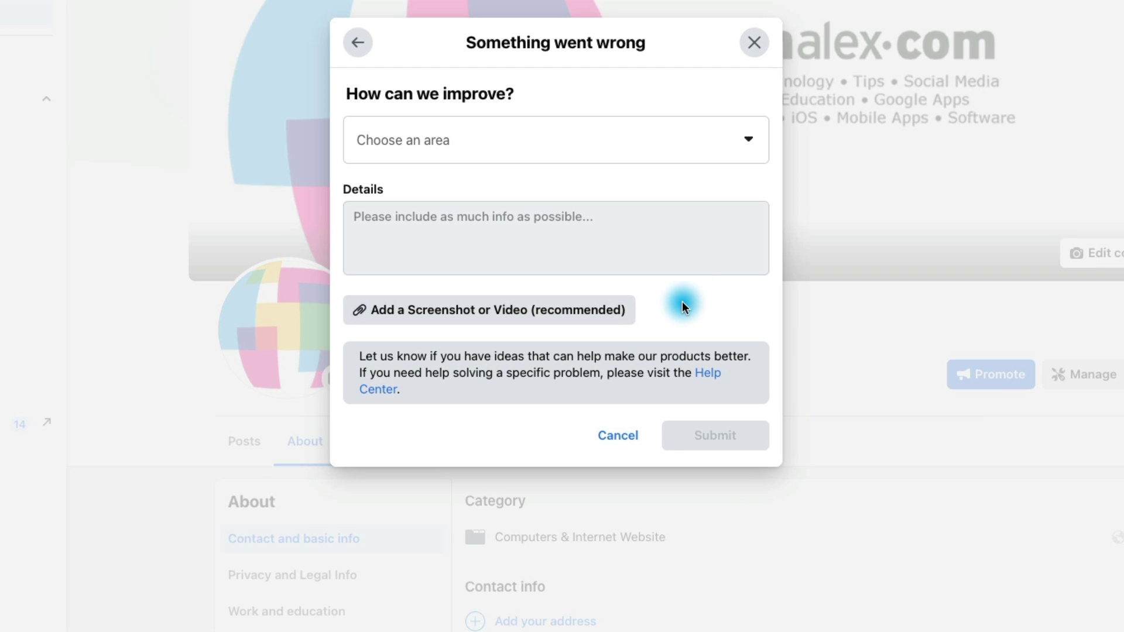
left_click(739, 140)
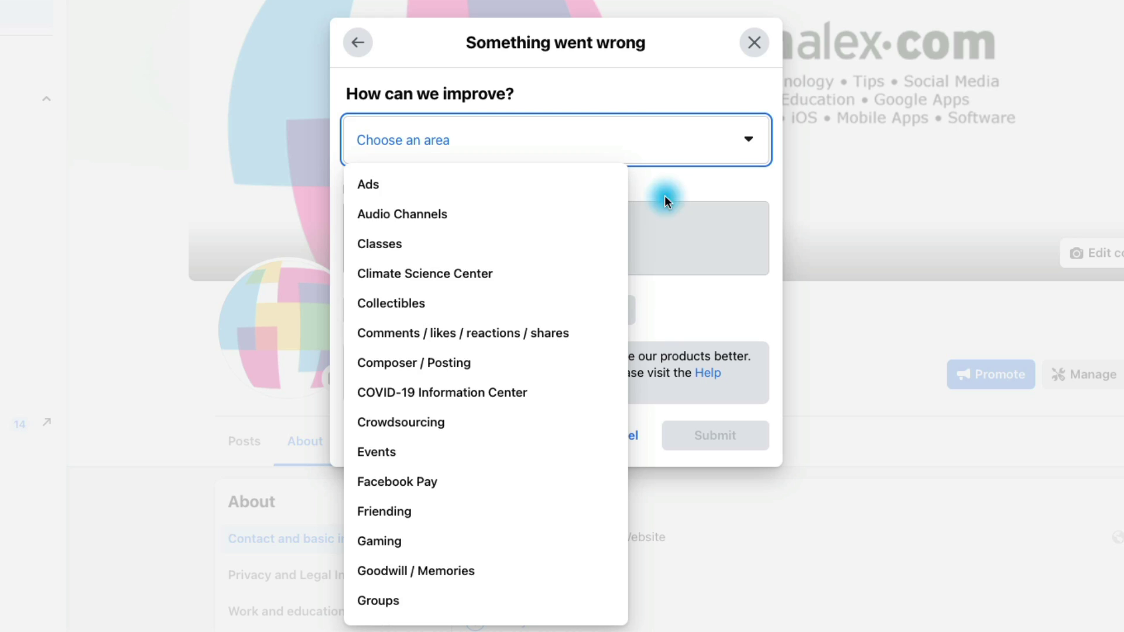
scroll(535, 246, "down", 10)
left_click(531, 218)
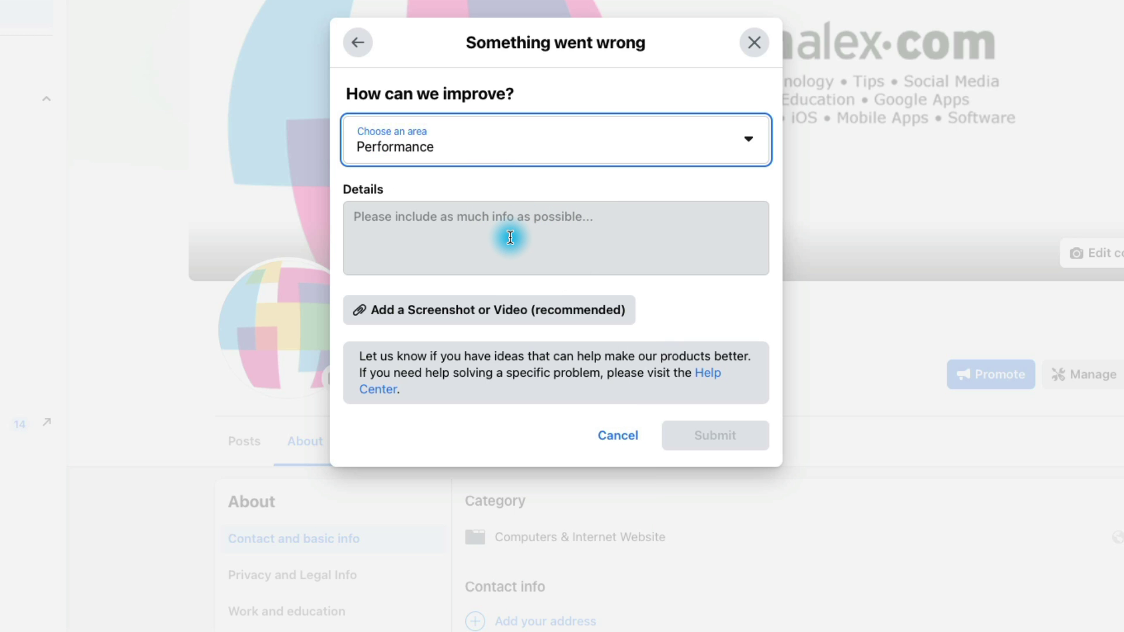
left_click(659, 420)
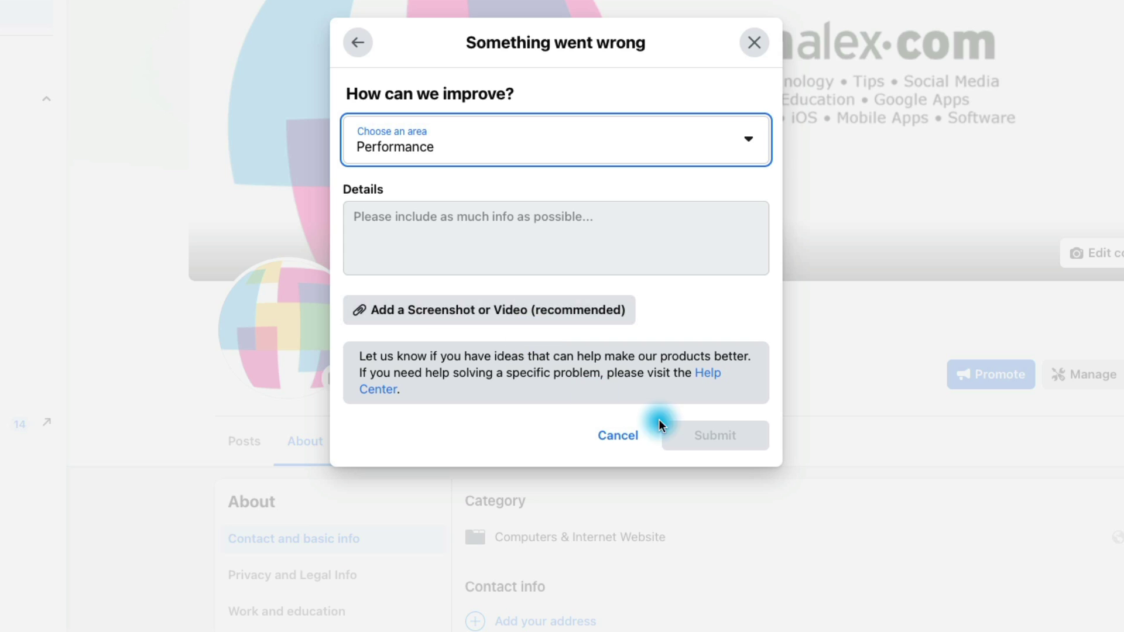
left_click(501, 432)
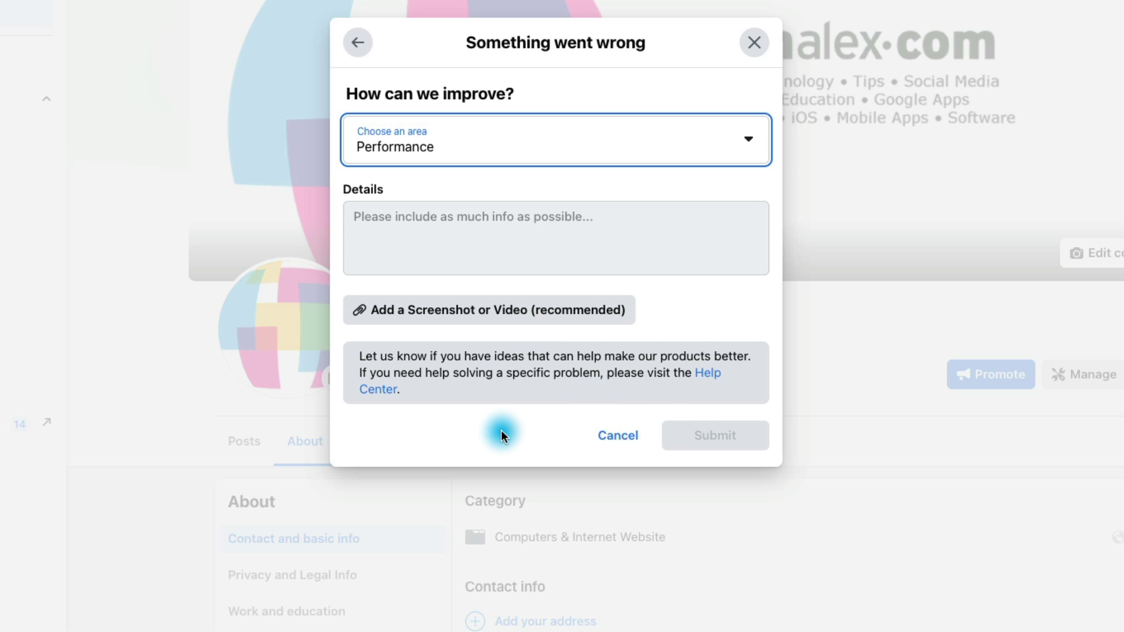